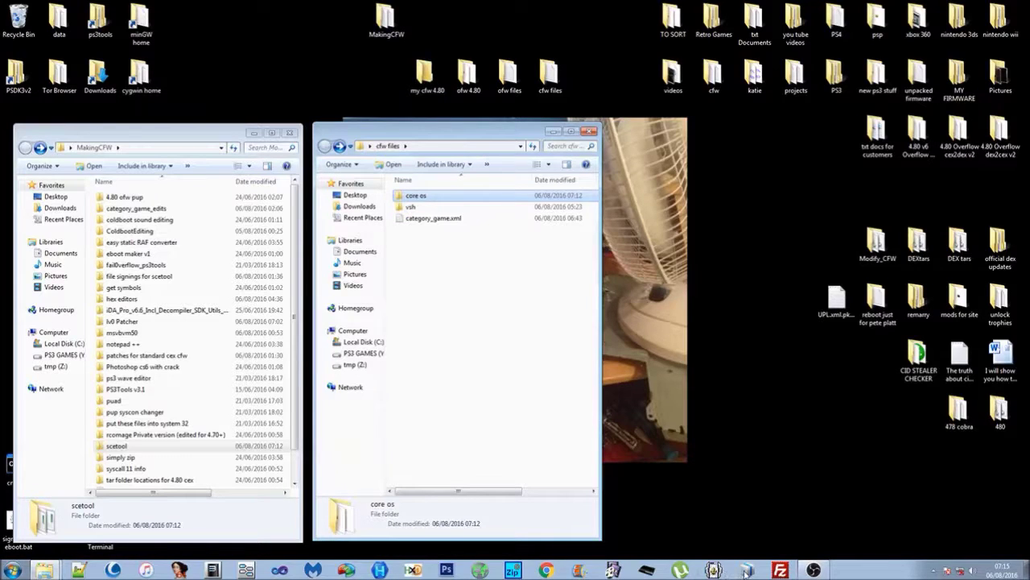
Step: Open PUAD GUI, place its window beside the two folder windows and switch it to Repacker mode
left_click(746, 571)
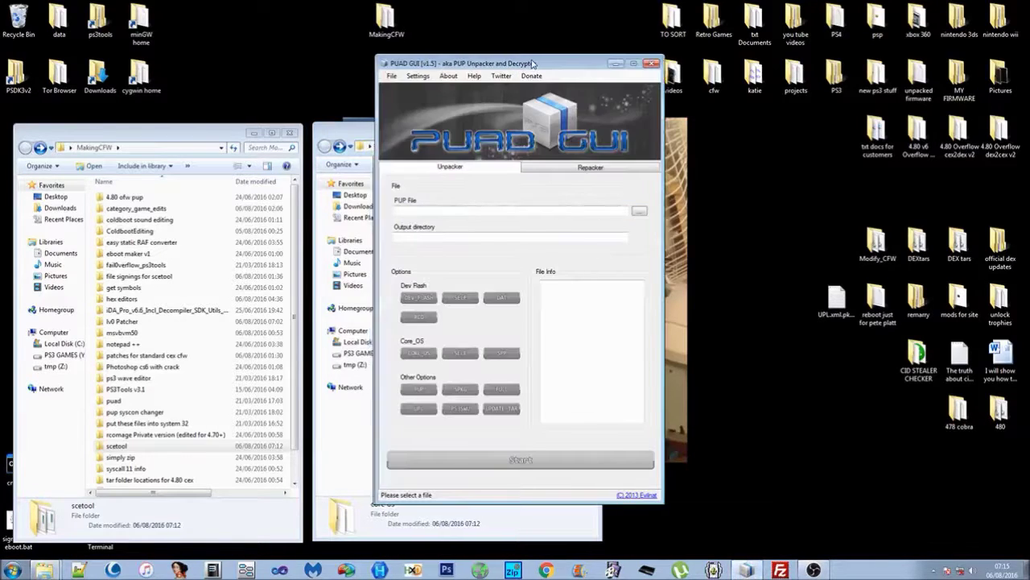
left_click_drag(531, 62, 886, 84)
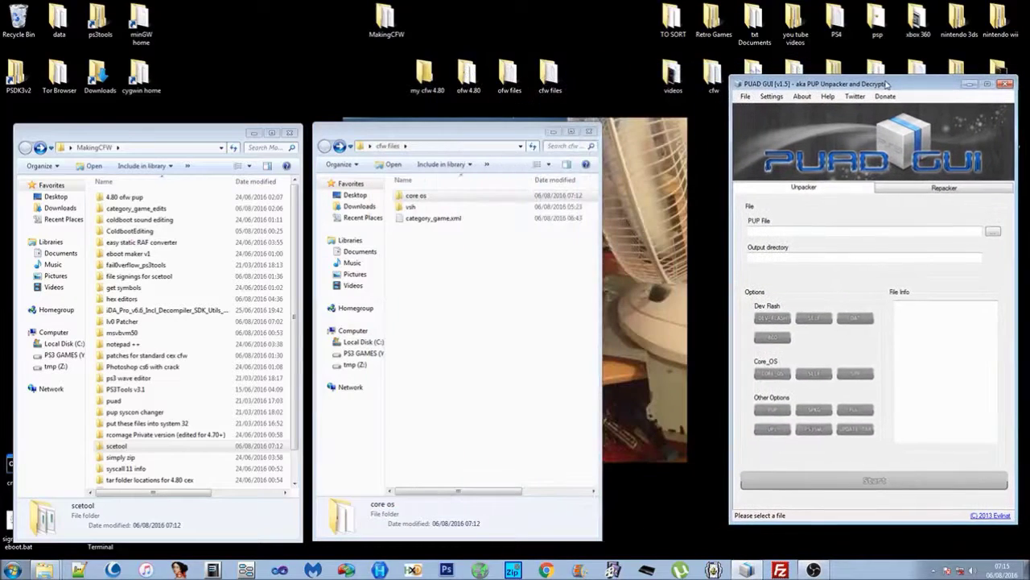
left_click(913, 194)
left_click(516, 136)
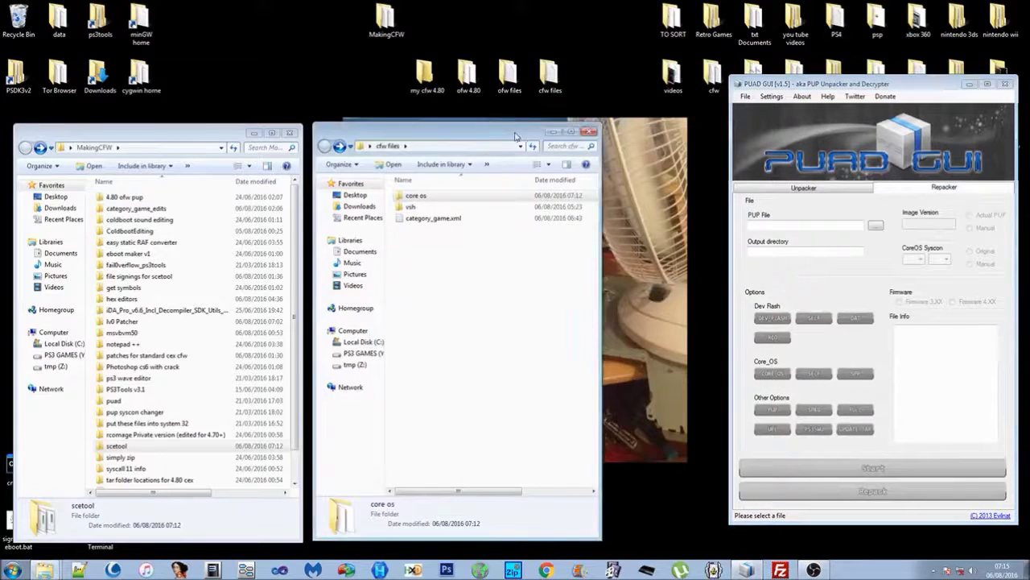
left_click_drag(516, 135, 556, 137)
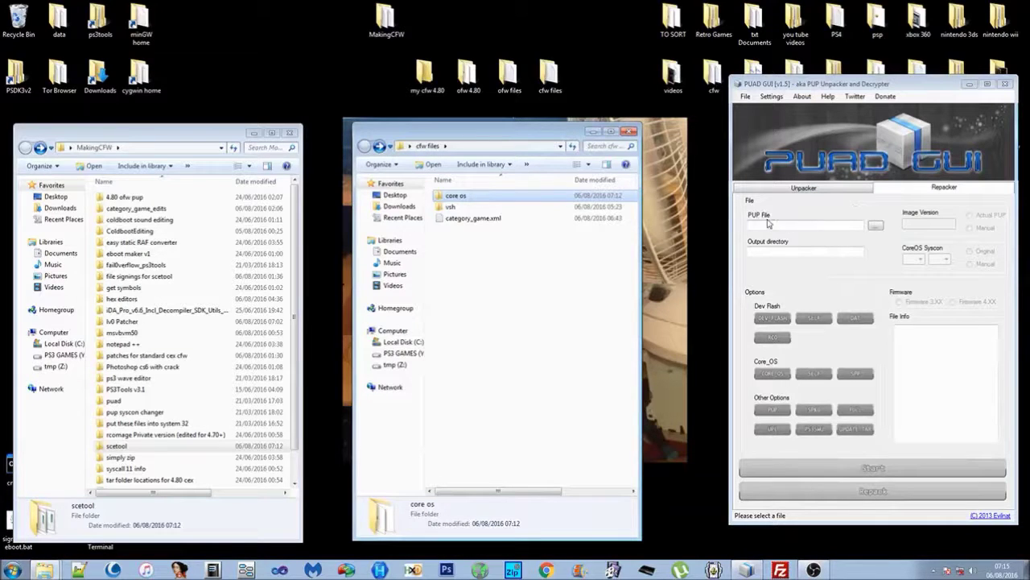
Step: Load PS3UPDAT.PUP from the ofw 4.80 folder and set the desktop folder my cfw 4.80 as the output directory
left_click(877, 228)
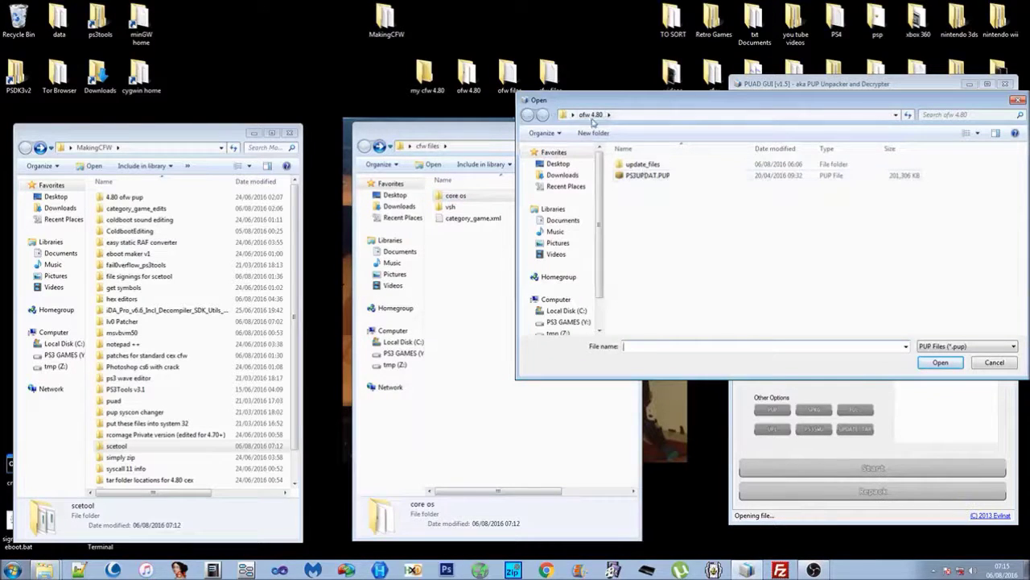
double_click(637, 176)
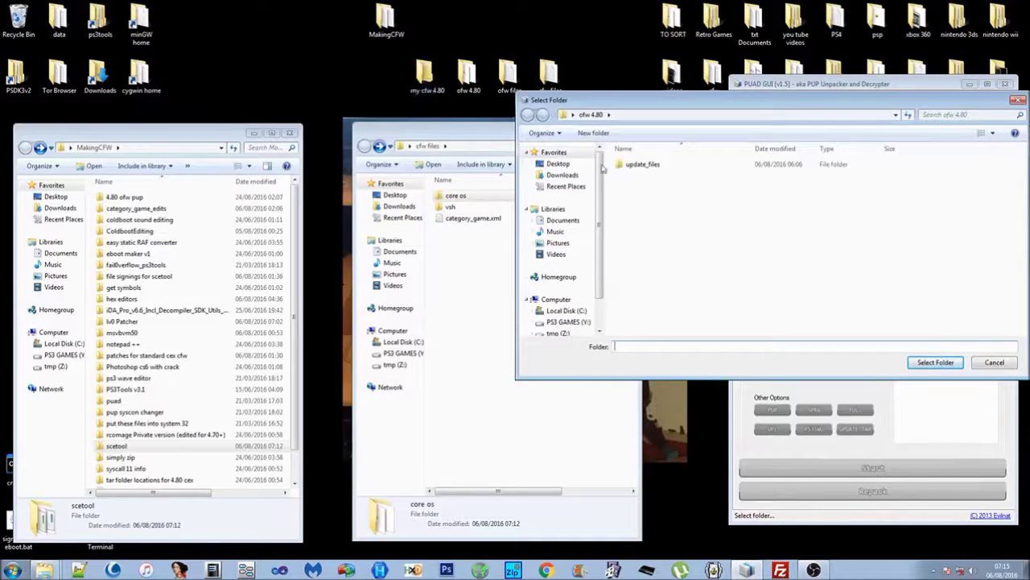
left_click(558, 165)
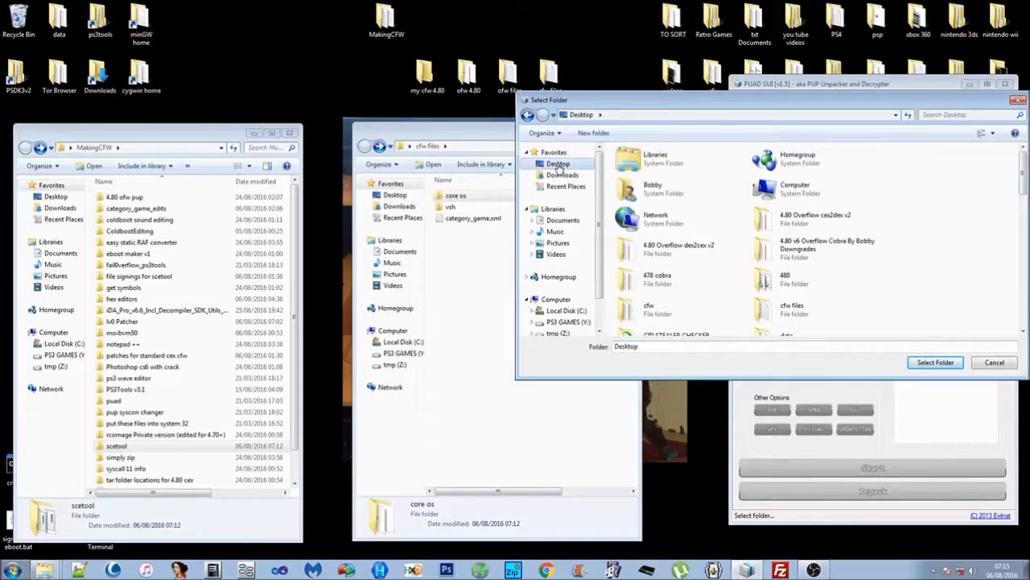
left_click(719, 224)
scroll(719, 225, "down", 5)
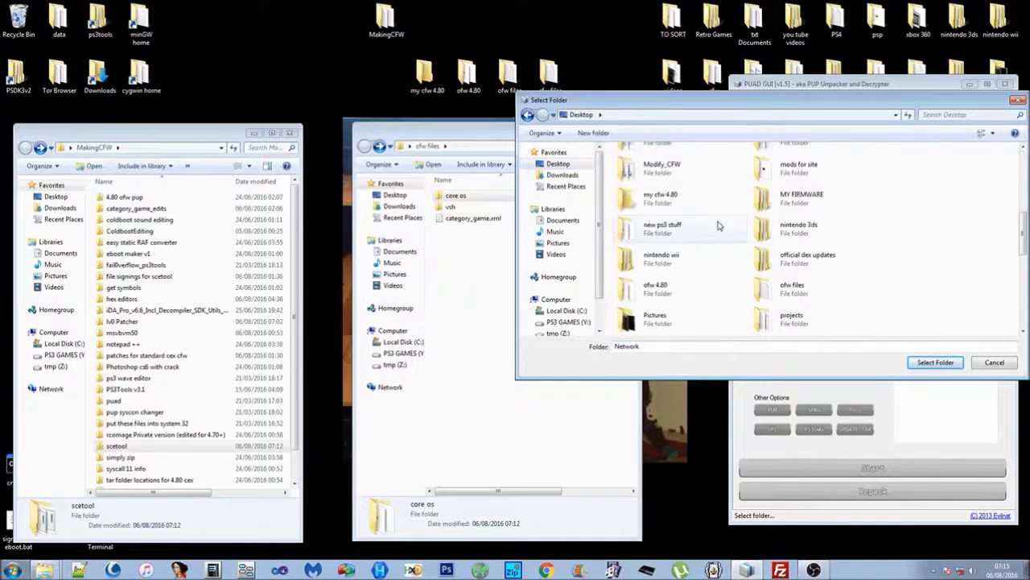
scroll(719, 225, "down", 1)
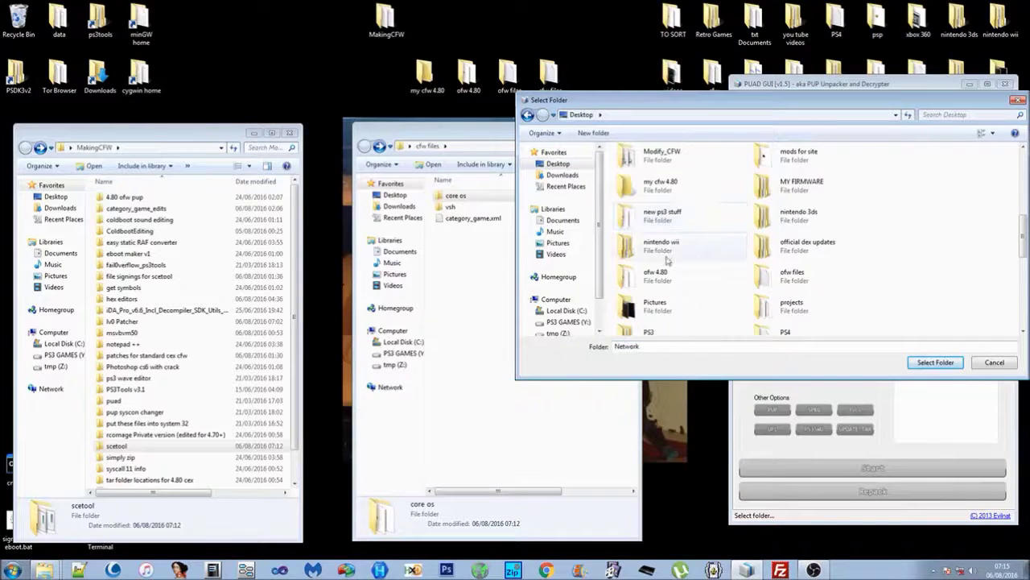
double_click(660, 186)
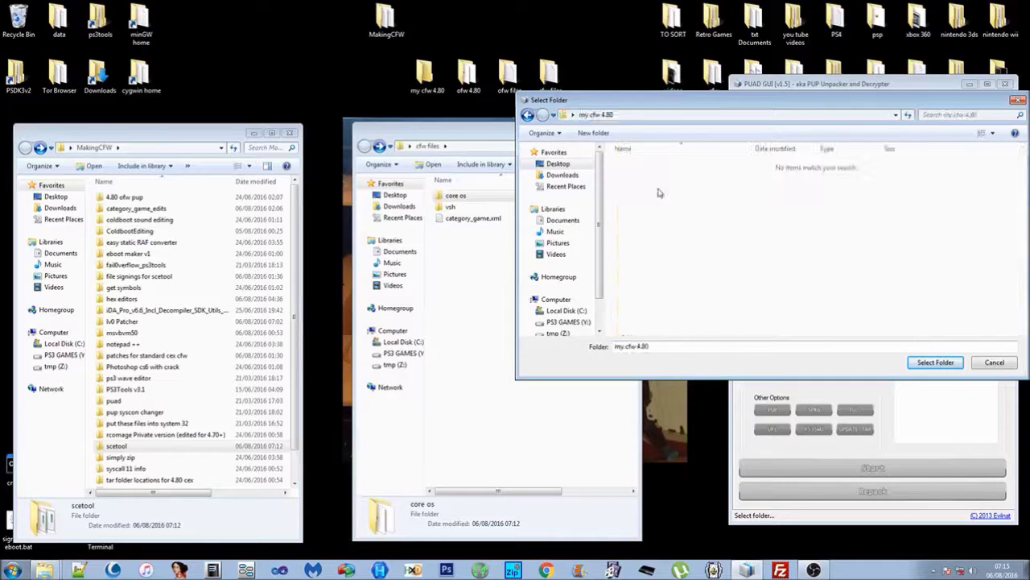
left_click(922, 363)
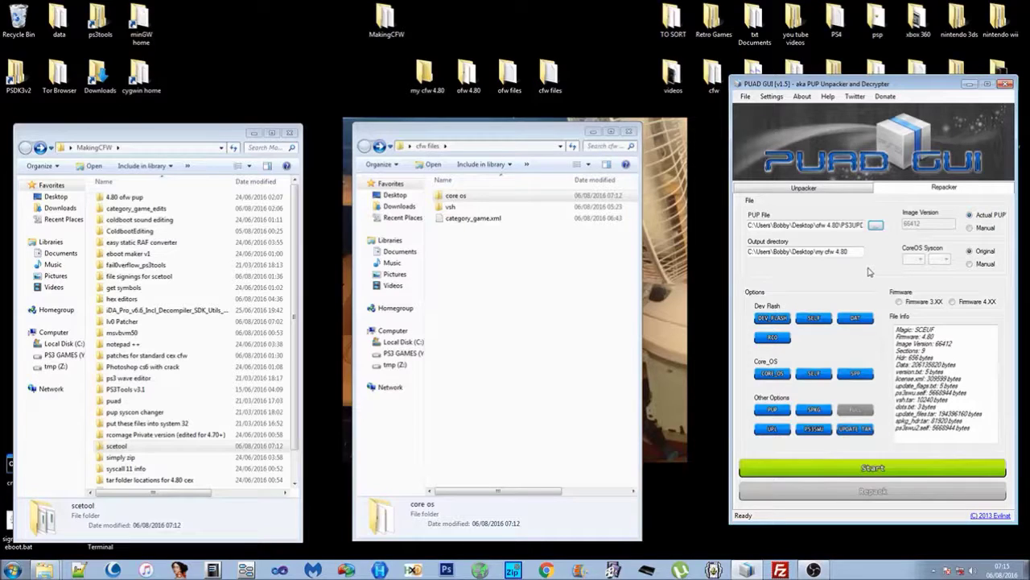
Step: Choose DEV_FLASH and CORE_OS for unpacking and set the firmware type to Firmware 4.XX
left_click(777, 320)
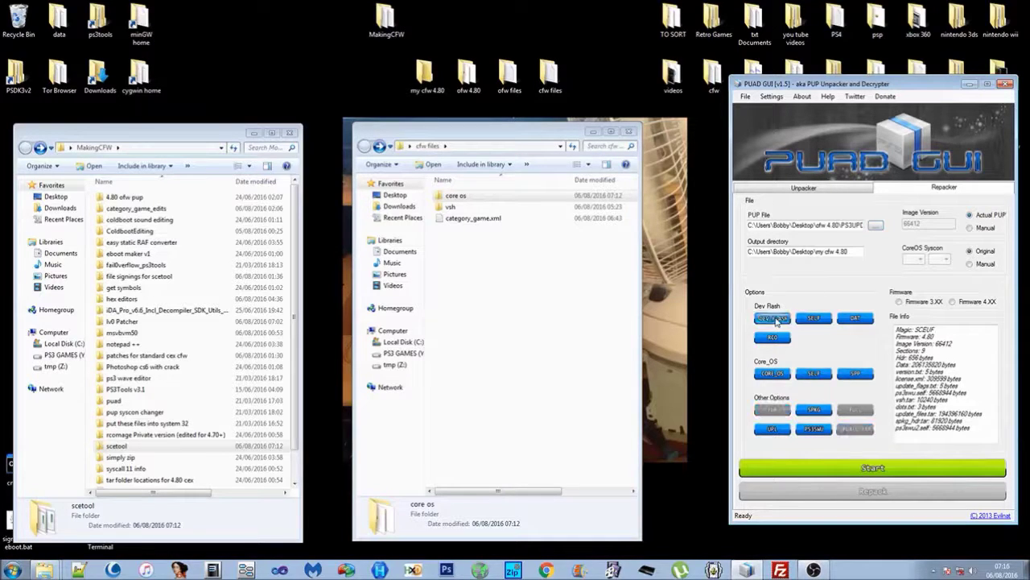
left_click(777, 376)
left_click(953, 303)
left_click(970, 263)
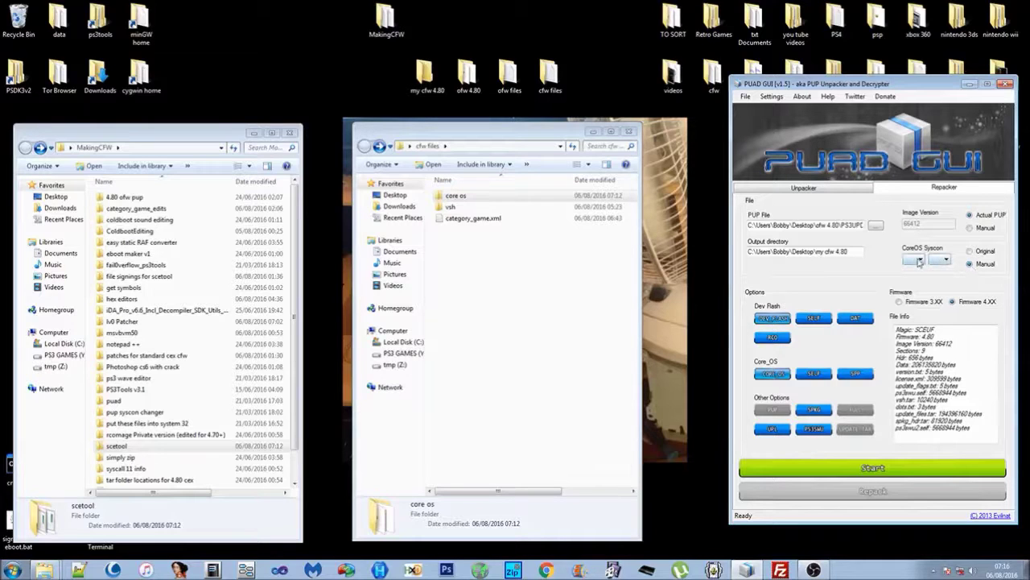
left_click(969, 251)
left_click(970, 228)
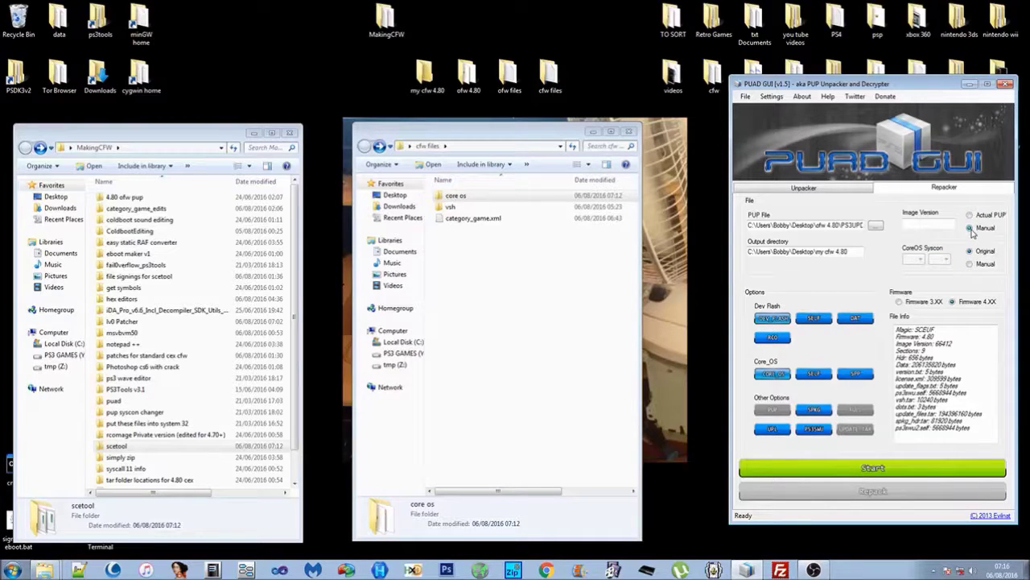
left_click(970, 215)
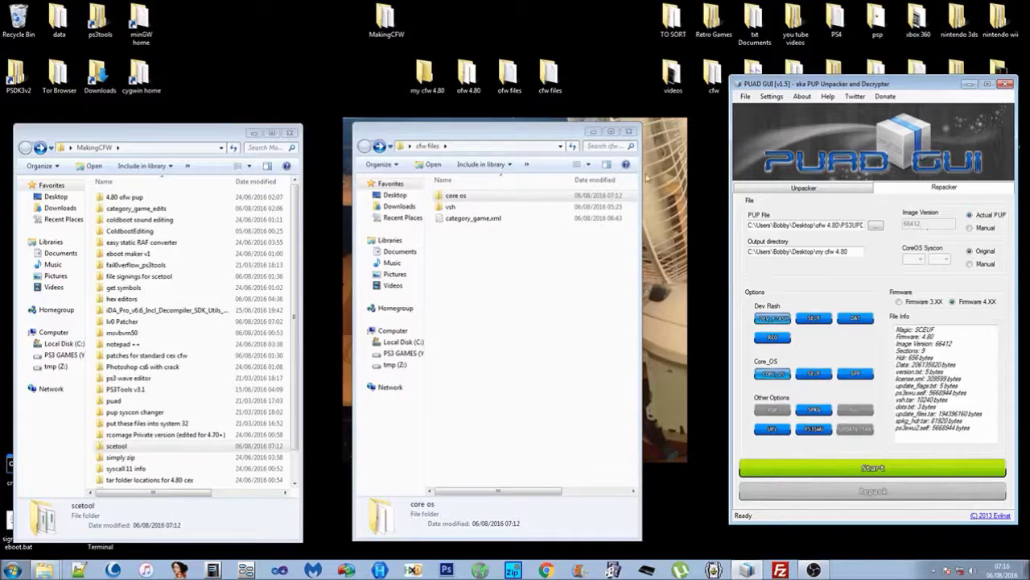
Step: Start unpacking the PUP, accept the spkg notice and close the completion message
left_click(854, 473)
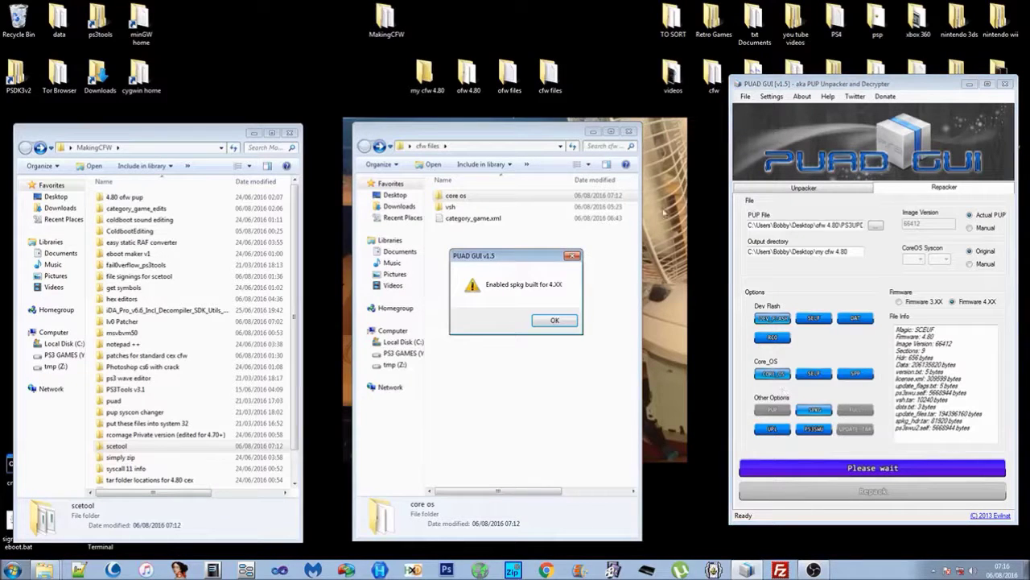
left_click(555, 321)
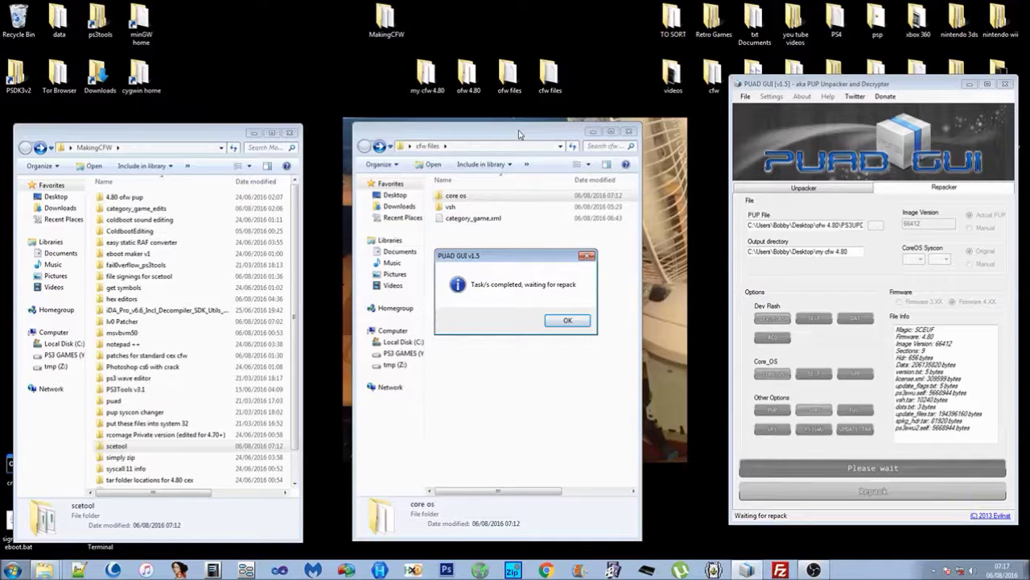
left_click(566, 321)
Step: Open the my cfw 4.80 folder from the desktop and arrange its window beside a narrowed cfw files window
left_click_drag(477, 140, 560, 128)
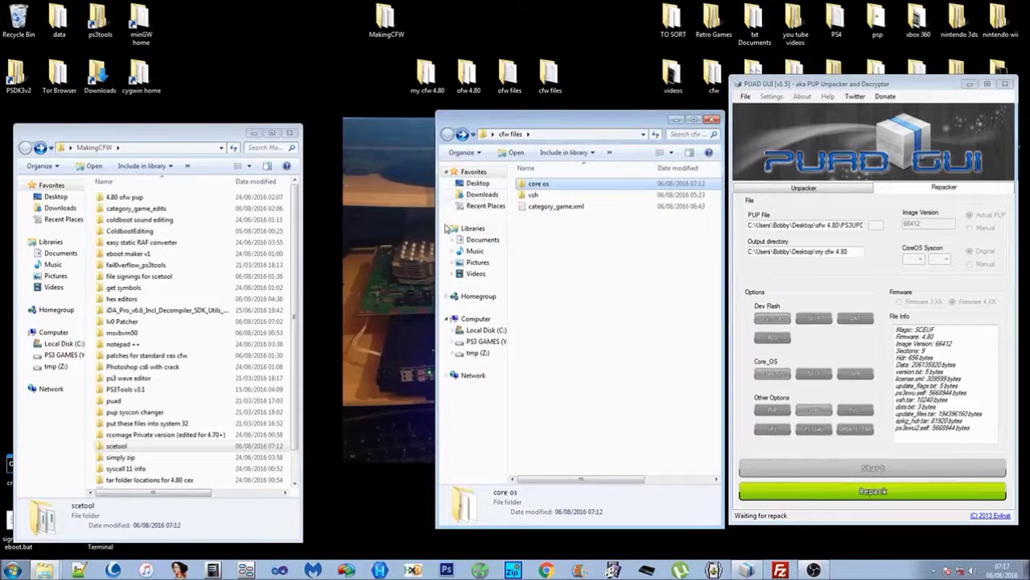
left_click_drag(436, 227, 501, 219)
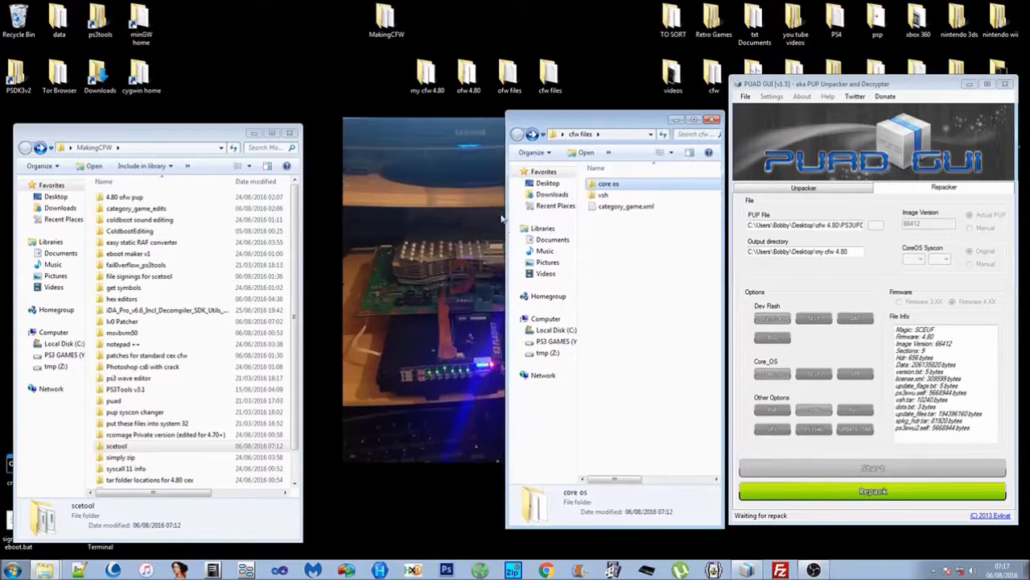
left_click(425, 72)
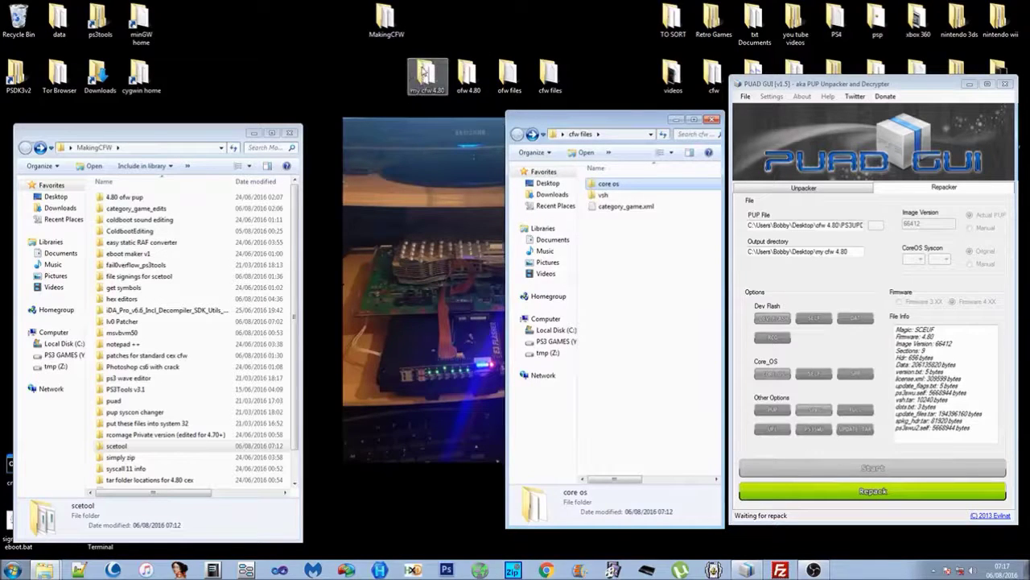
double_click(425, 72)
left_click_drag(577, 134, 361, 120)
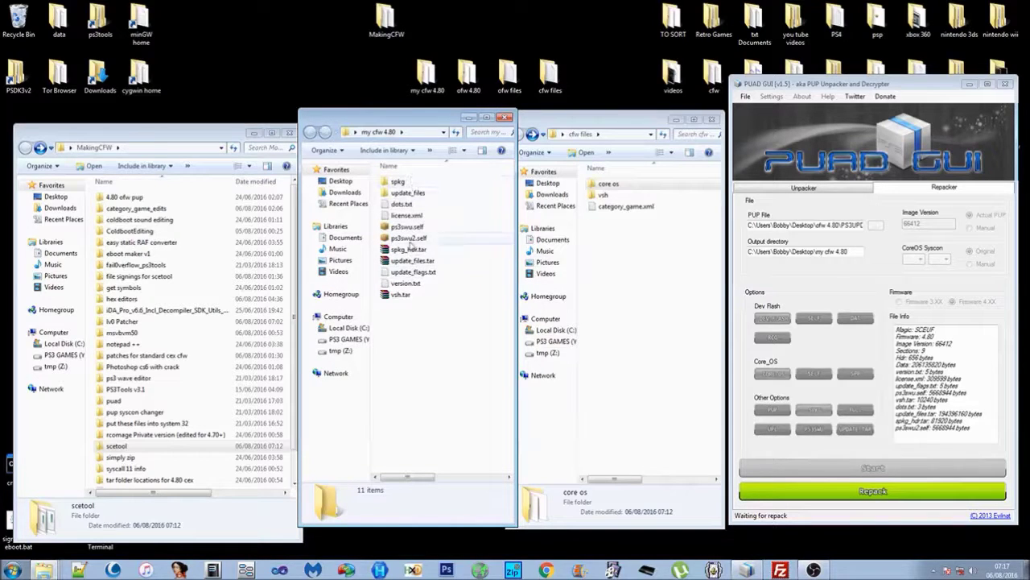
Step: Change the text of version.txt in my cfw 4.80 to "4.80 cfw" and save the file
double_click(416, 286)
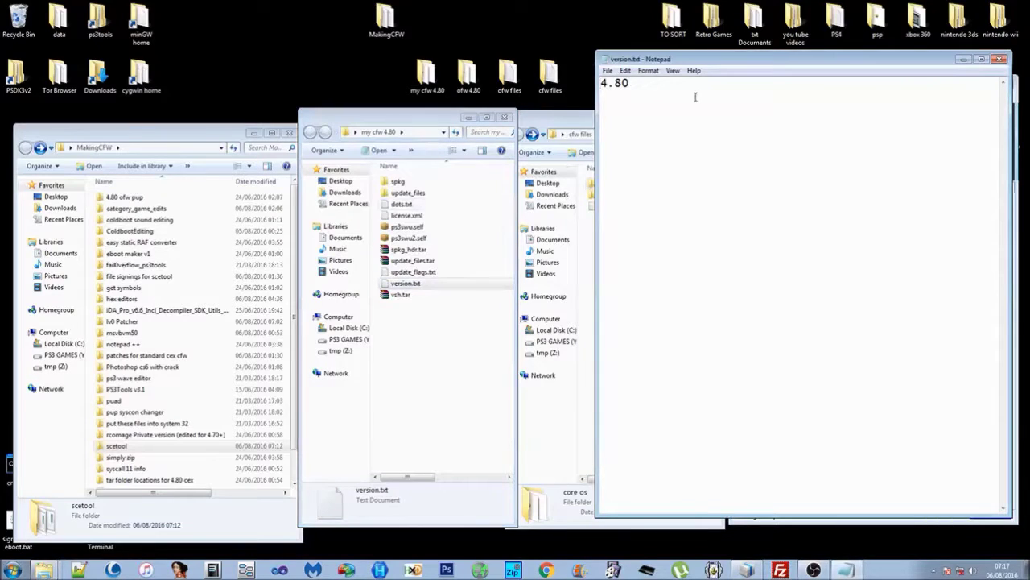
type("cfw")
left_click(1000, 59)
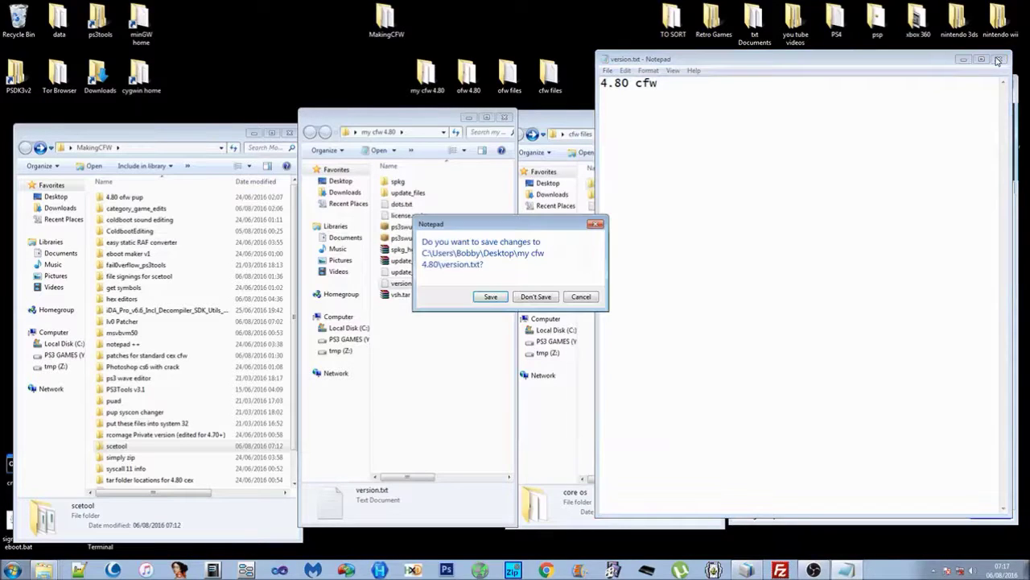
left_click(494, 299)
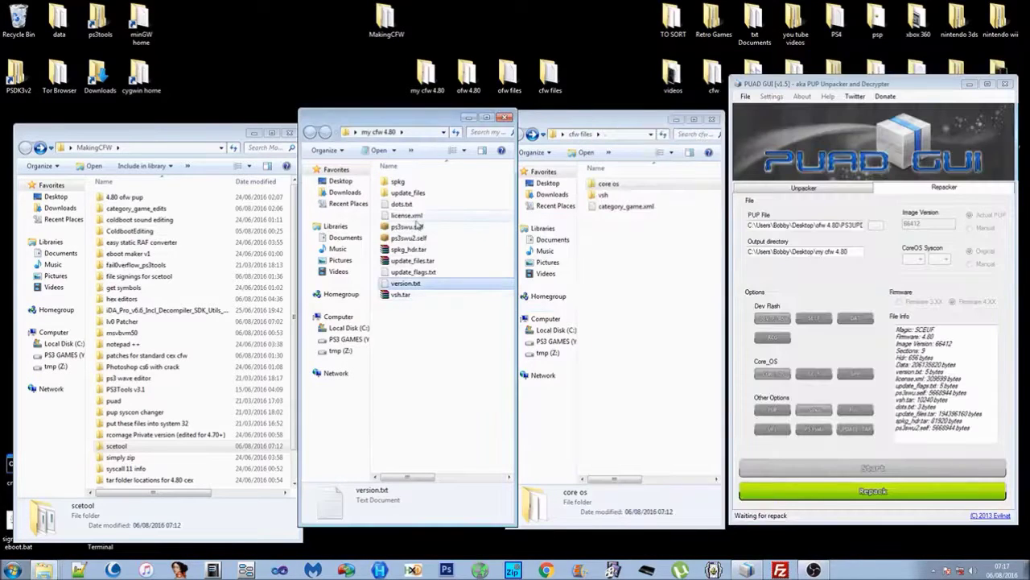
Step: Open the update_files folder inside my cfw 4.80 and widen its window
left_click(411, 217)
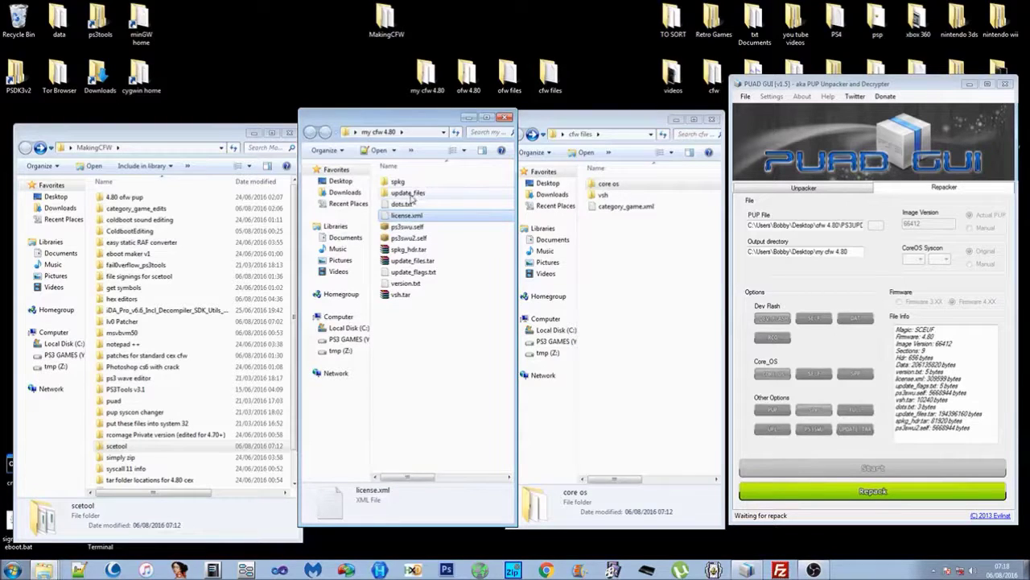
double_click(409, 194)
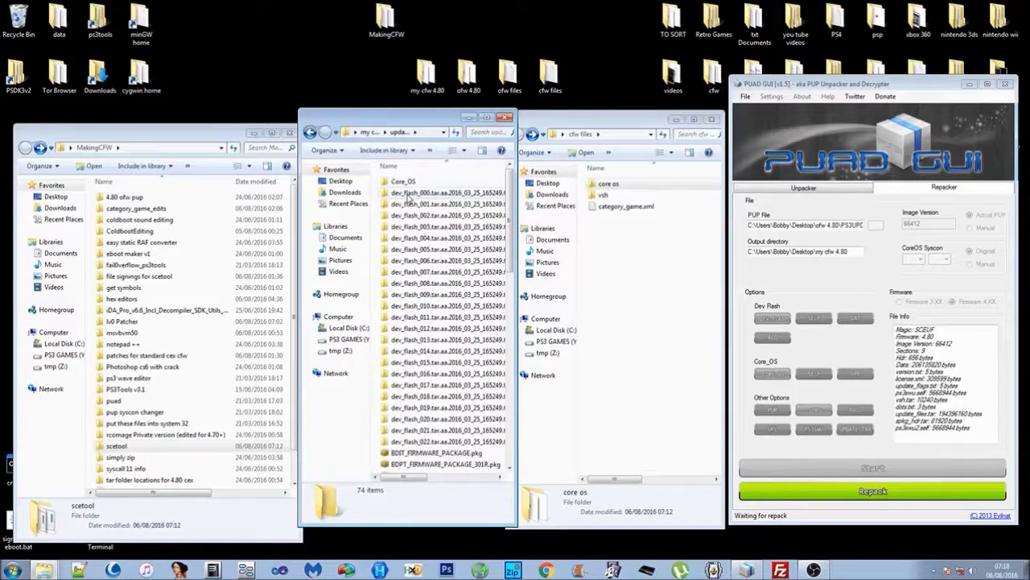
left_click_drag(299, 151, 207, 147)
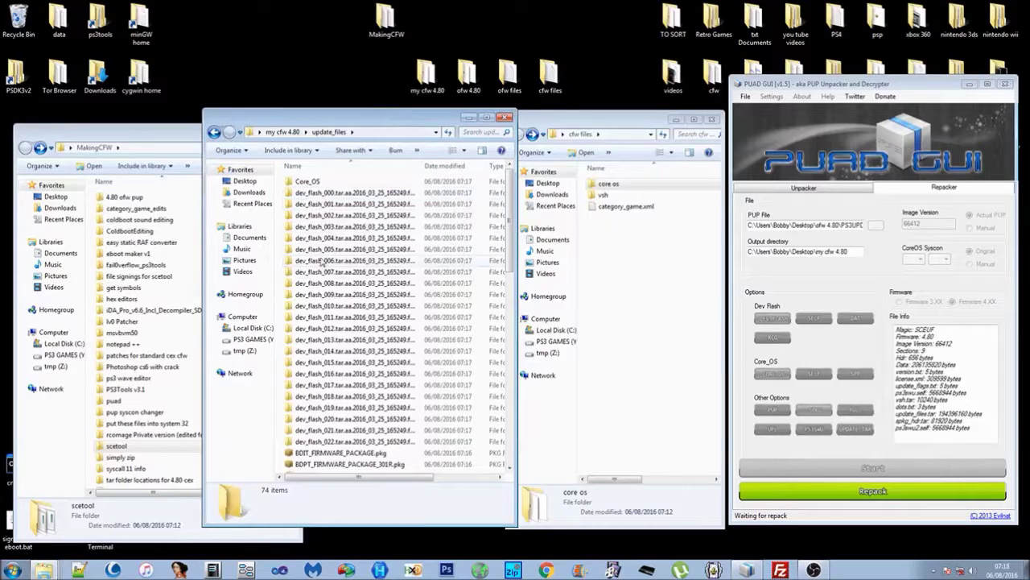
Step: Look over the unpacked dev_flash folders from dev_flash_000 through dev_flash_005
left_click(314, 196)
left_click(317, 206)
left_click(319, 216)
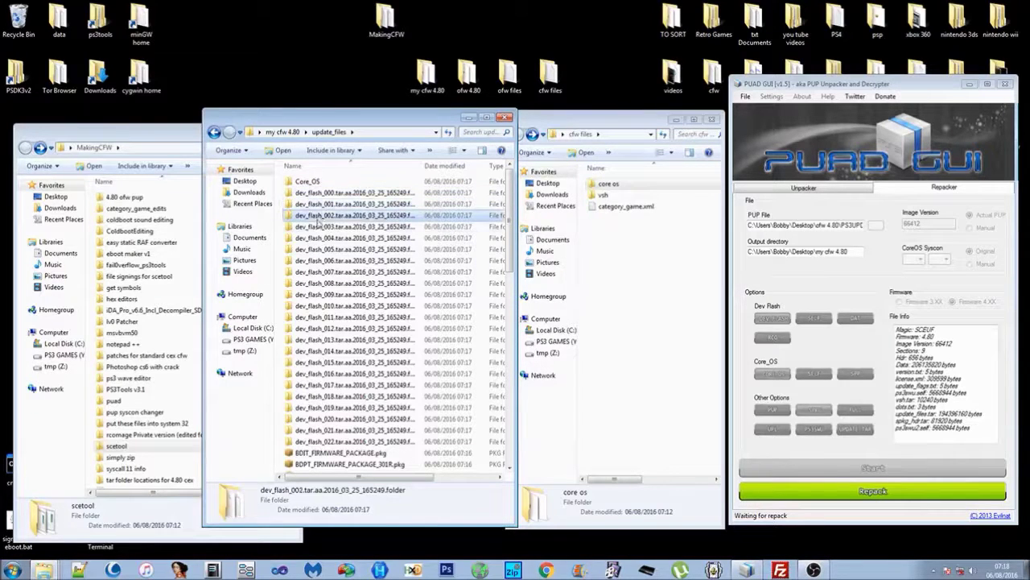
left_click(321, 227)
left_click(320, 237)
left_click(320, 250)
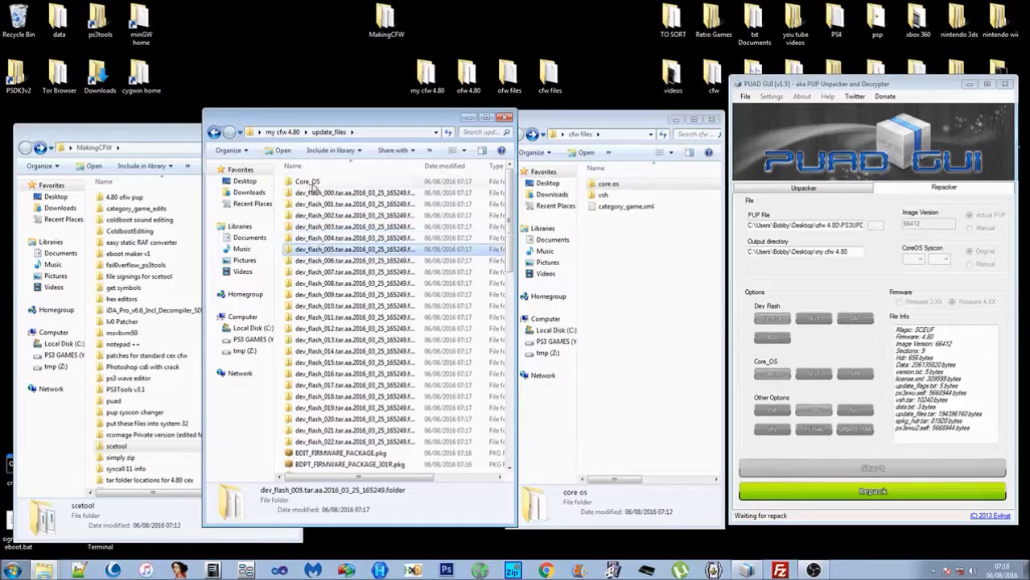
Step: Open the Unpacked folder inside Core_OS, and copy all four .self files from the core os folder of cfw files
double_click(313, 184)
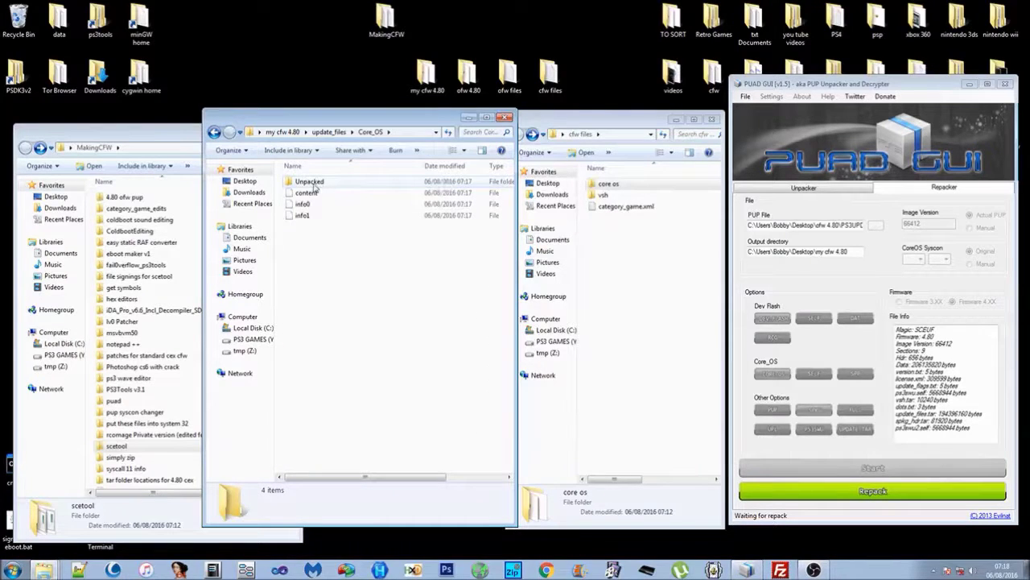
double_click(313, 182)
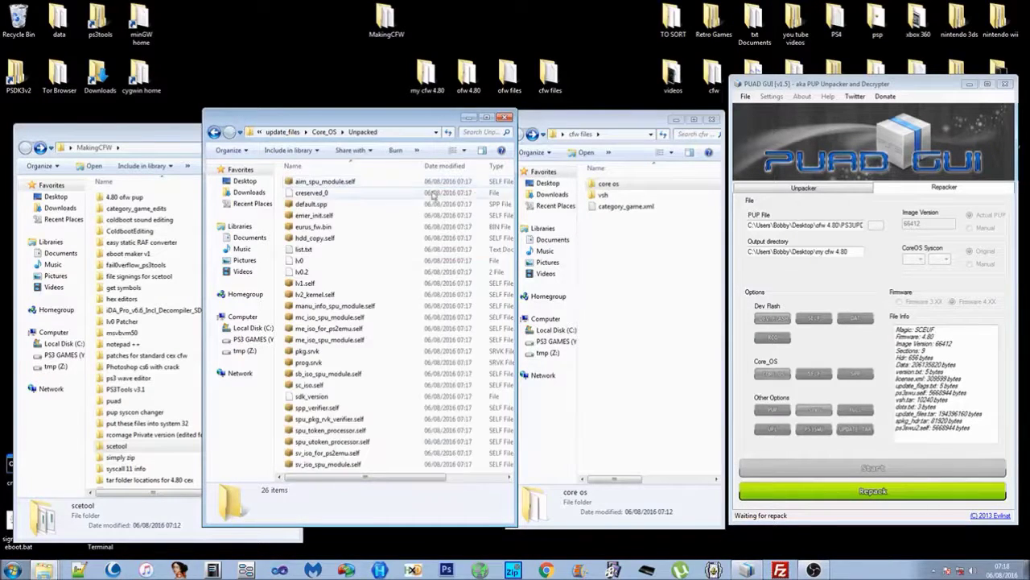
double_click(605, 184)
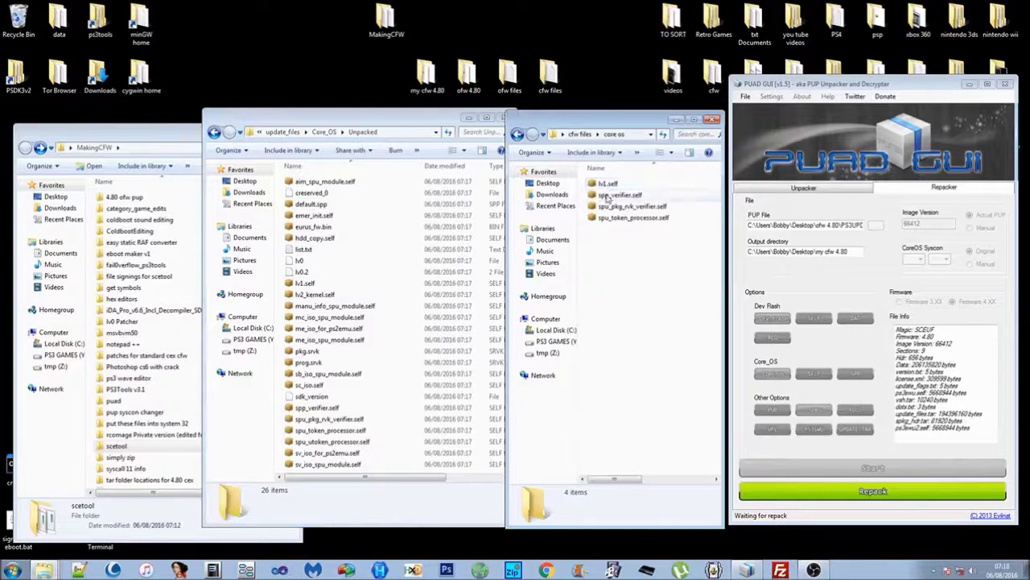
left_click_drag(628, 241, 612, 182)
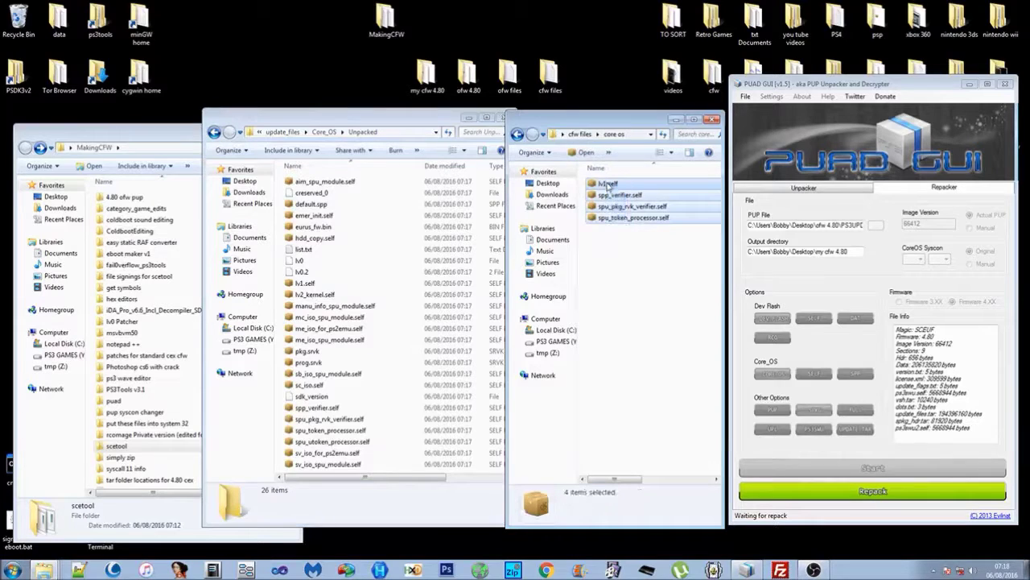
right_click(613, 196)
left_click(649, 428)
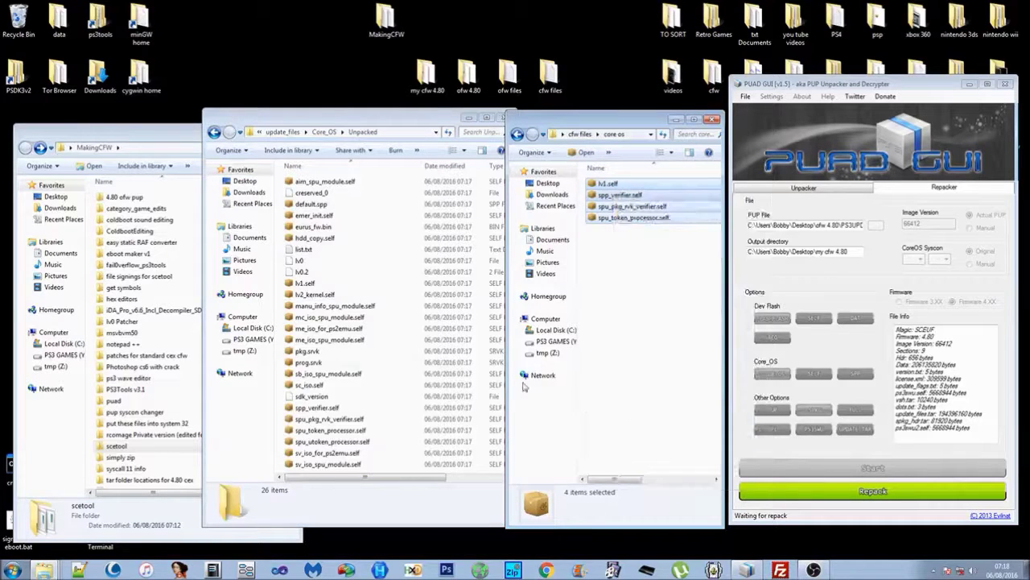
Step: Paste the four copied .self files into Core_OS\Unpacked, replacing every existing file of the same name
right_click(278, 243)
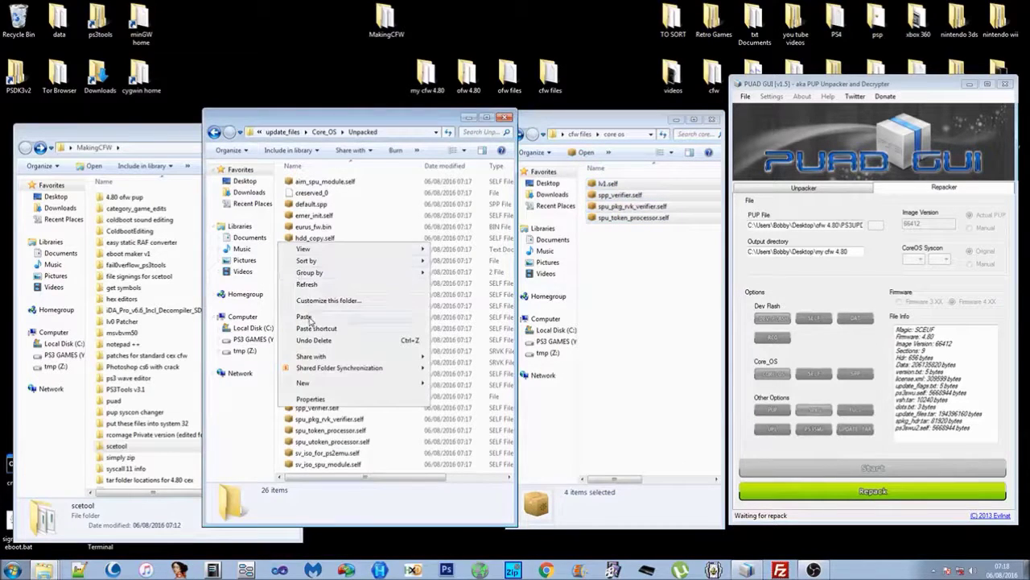
left_click(309, 317)
left_click(433, 234)
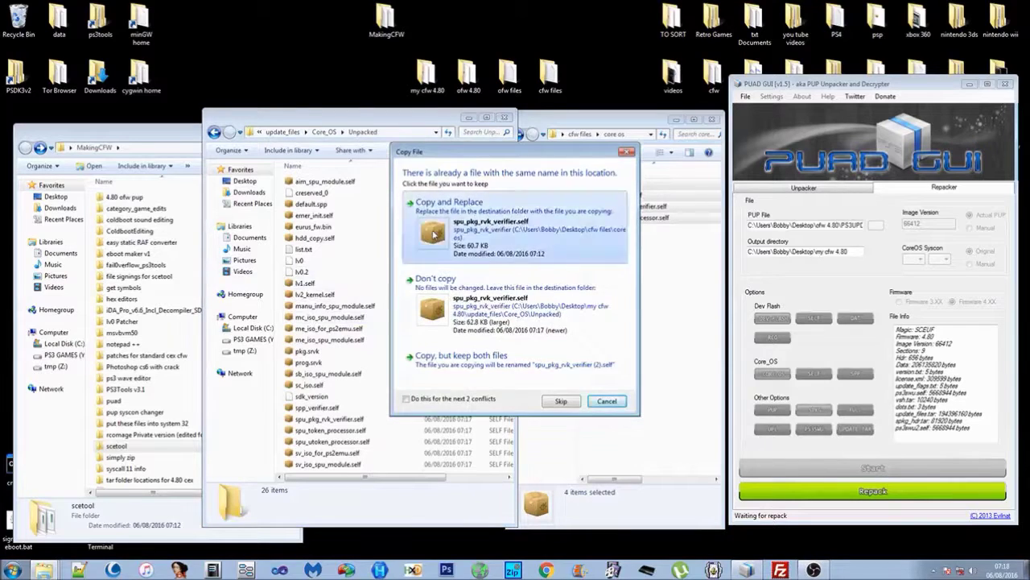
left_click(433, 234)
left_click(434, 234)
left_click(433, 234)
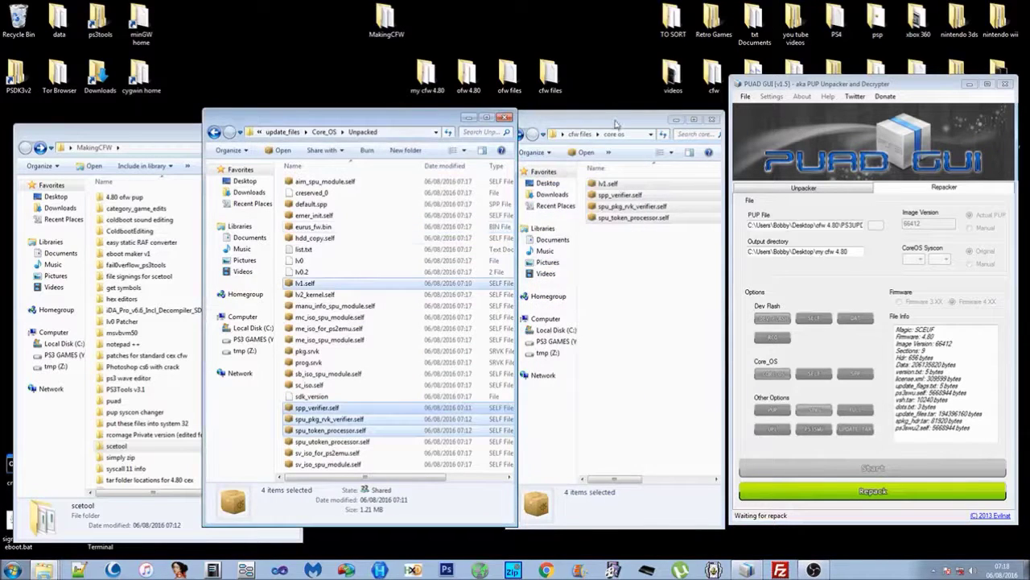
Step: Look at the contents of the vsh folder in cfw files, then return to cfw files and select category_game.xml
left_click(616, 123)
left_click(517, 135)
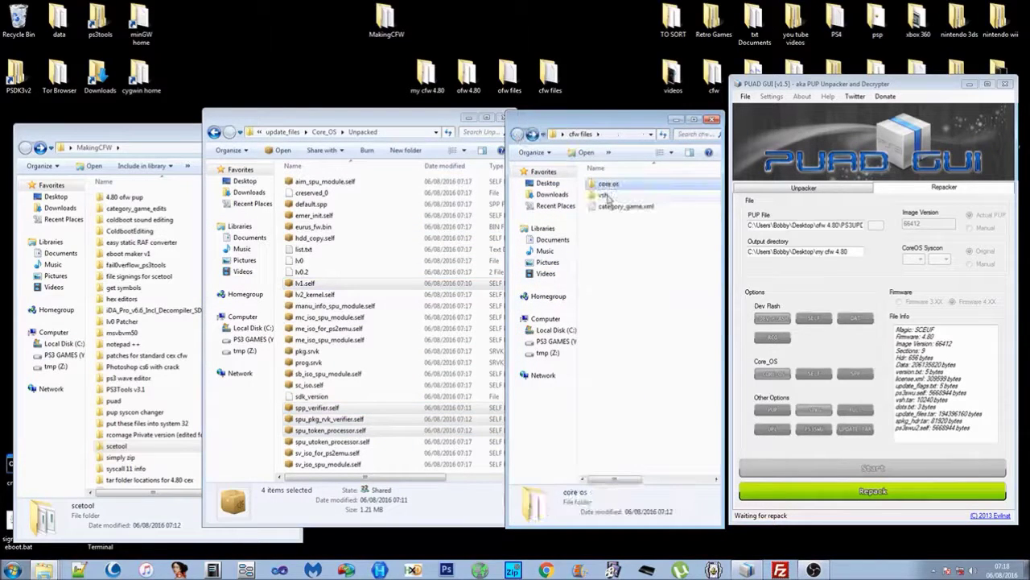
left_click(607, 194)
double_click(607, 196)
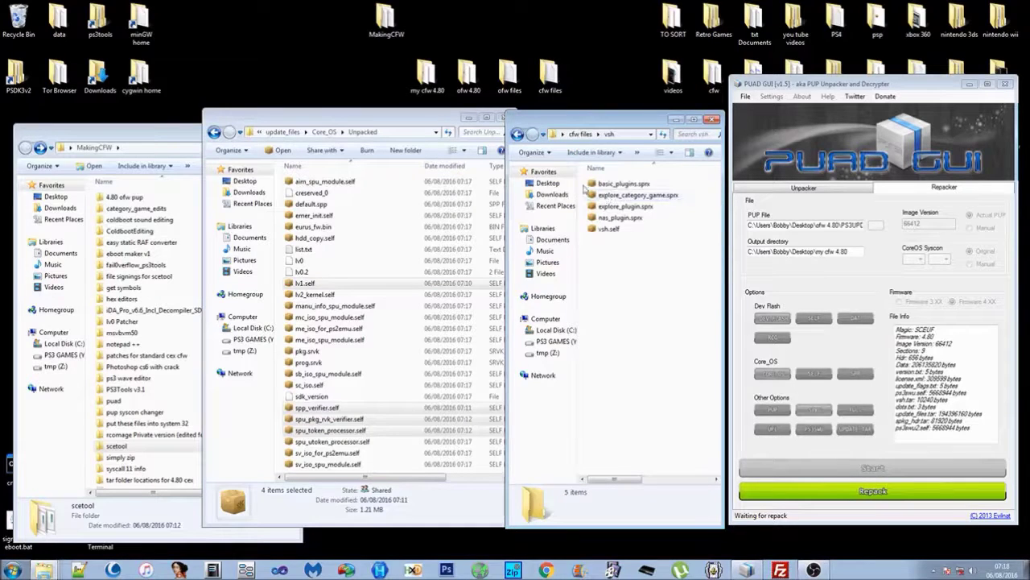
left_click(518, 134)
left_click(613, 208)
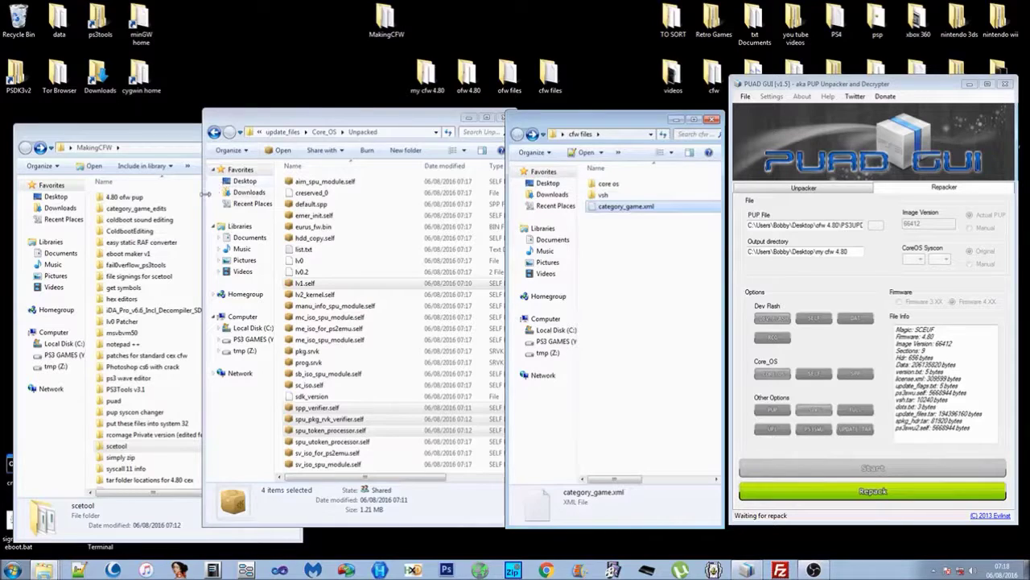
Step: Return from Core_OS\Unpacked to the update_files folder and narrow its window to uncover the MakingCFW window
left_click_drag(203, 192, 320, 161)
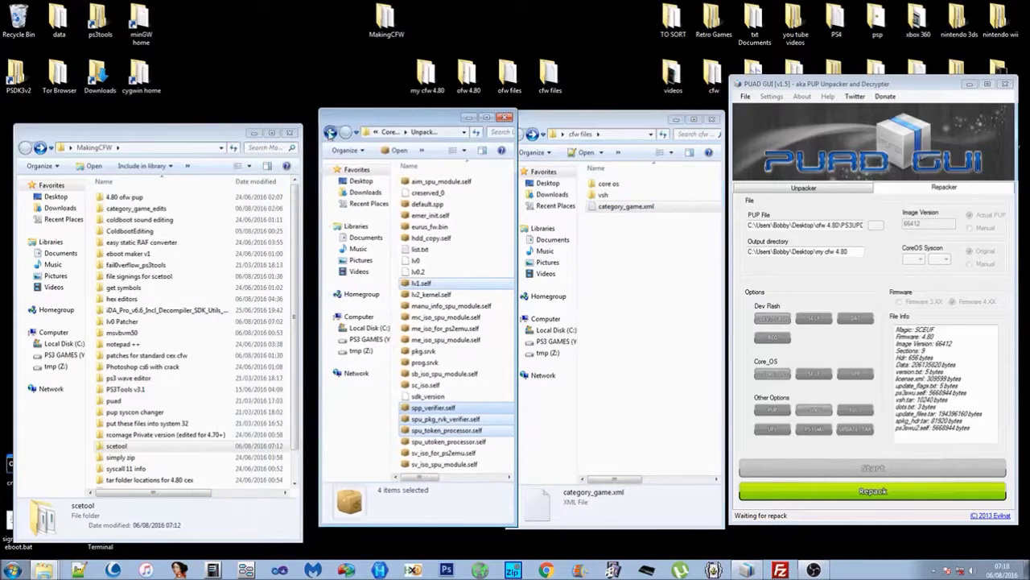
left_click(330, 133)
left_click(330, 133)
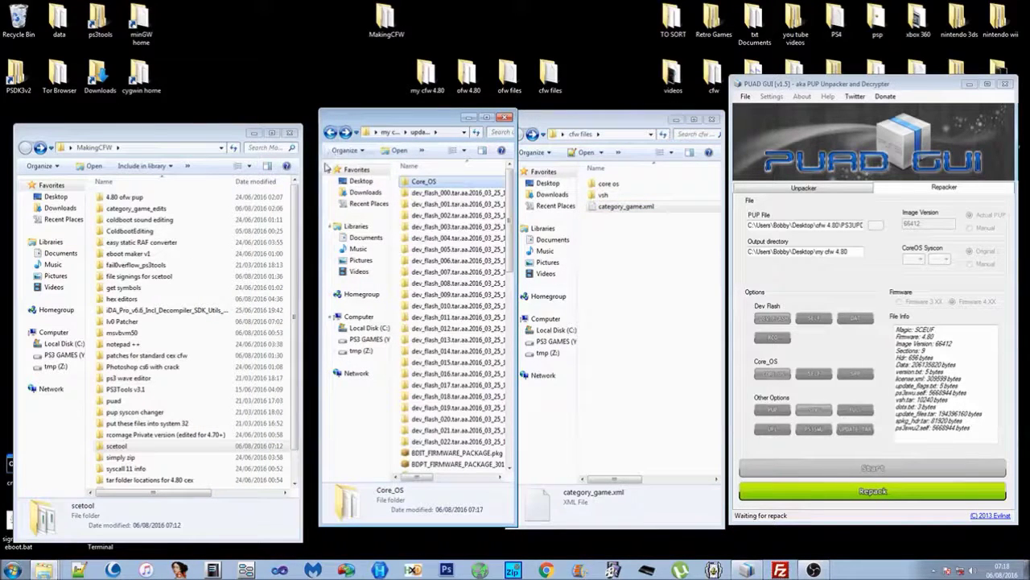
left_click_drag(320, 166, 282, 165)
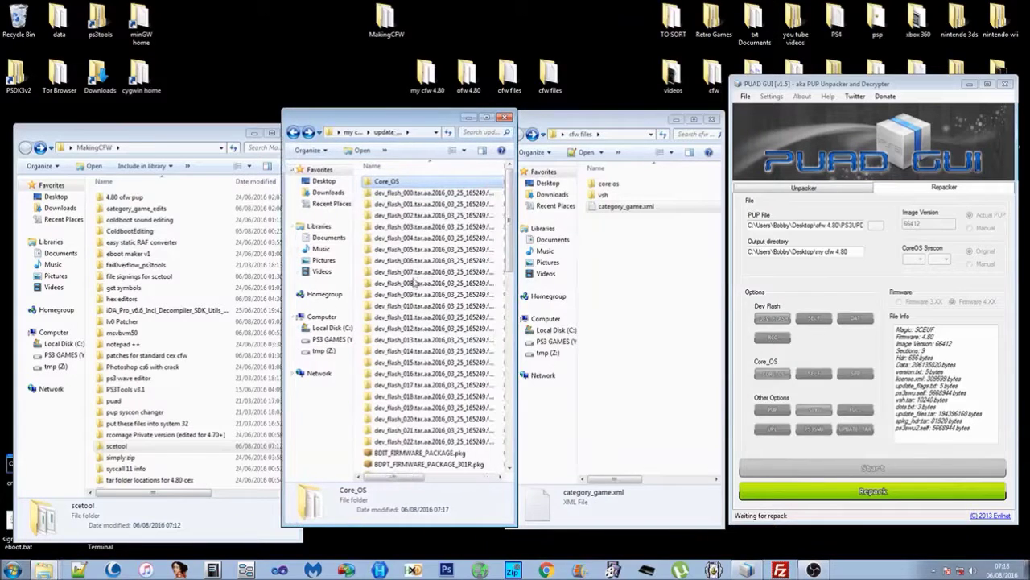
Step: Open tar folder locations for 4.80.txt from its folder in MakingCFW and place its narrowed window beside the update_files window
left_click(161, 289)
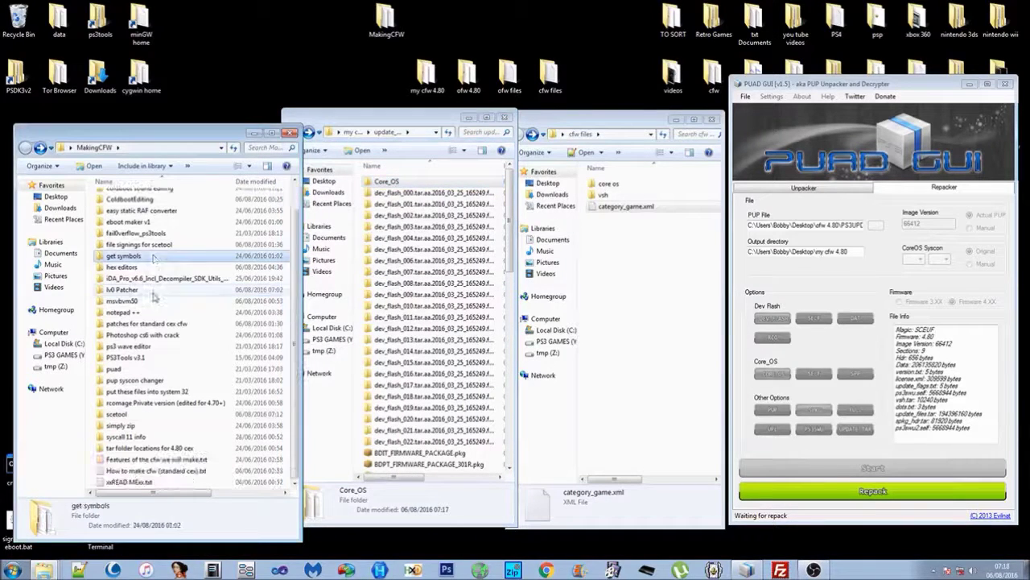
scroll(157, 296, "down", 1)
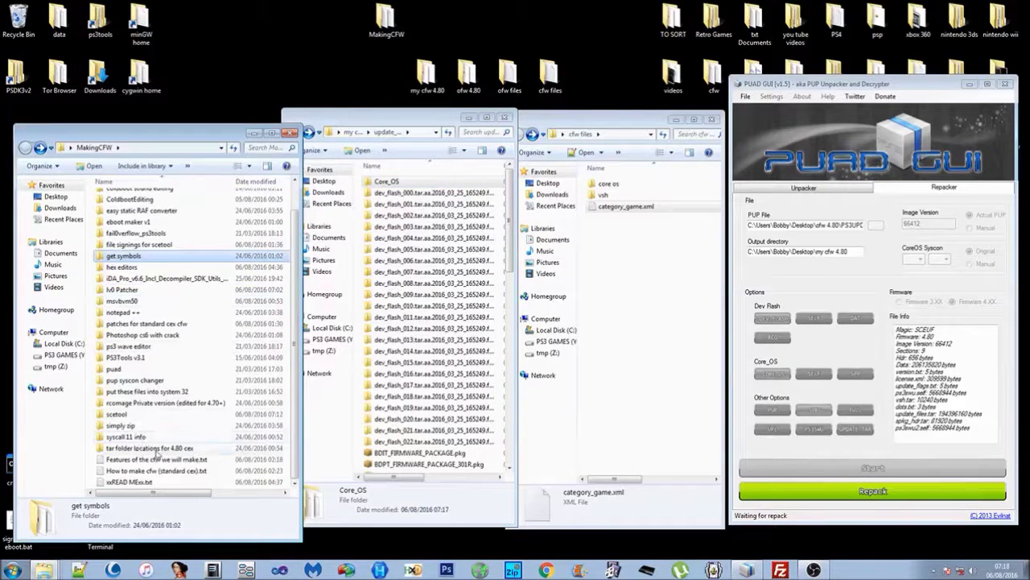
double_click(143, 449)
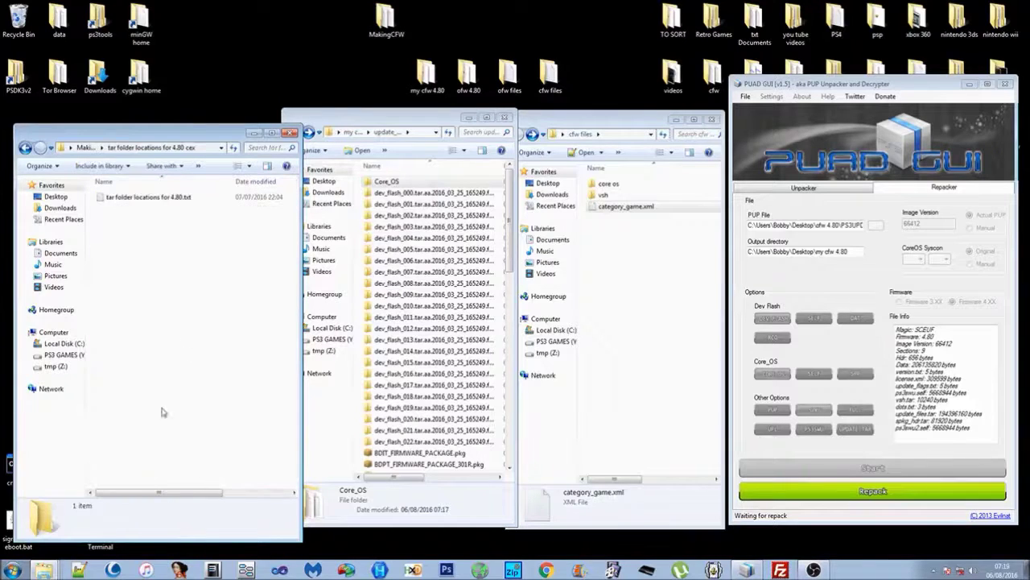
double_click(143, 197)
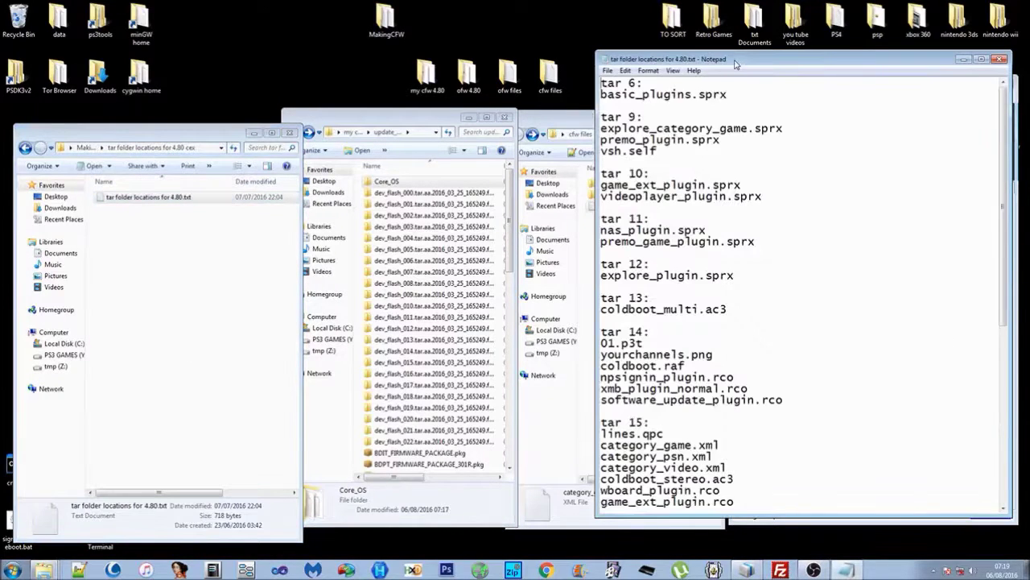
left_click_drag(735, 65, 182, 80)
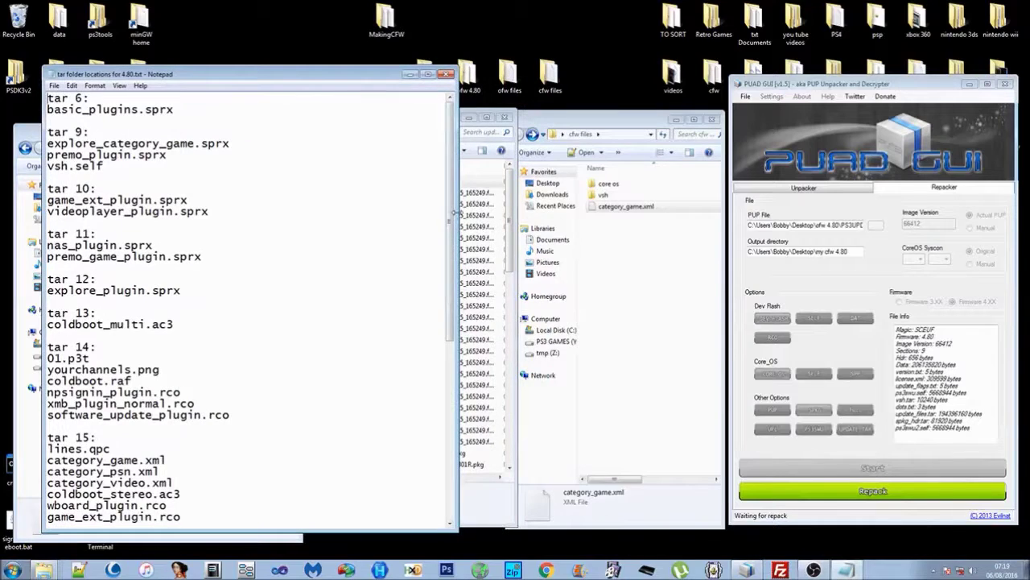
left_click_drag(456, 213, 269, 203)
left_click_drag(211, 79, 190, 71)
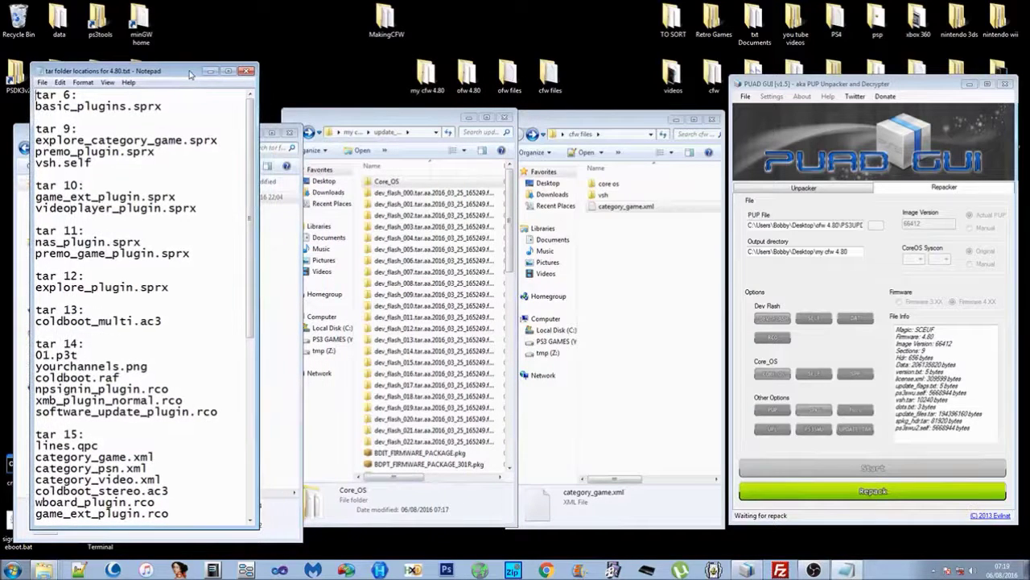
Step: Look through the tar folder locations list for the entry category_game.xml and highlight it
left_click(381, 127)
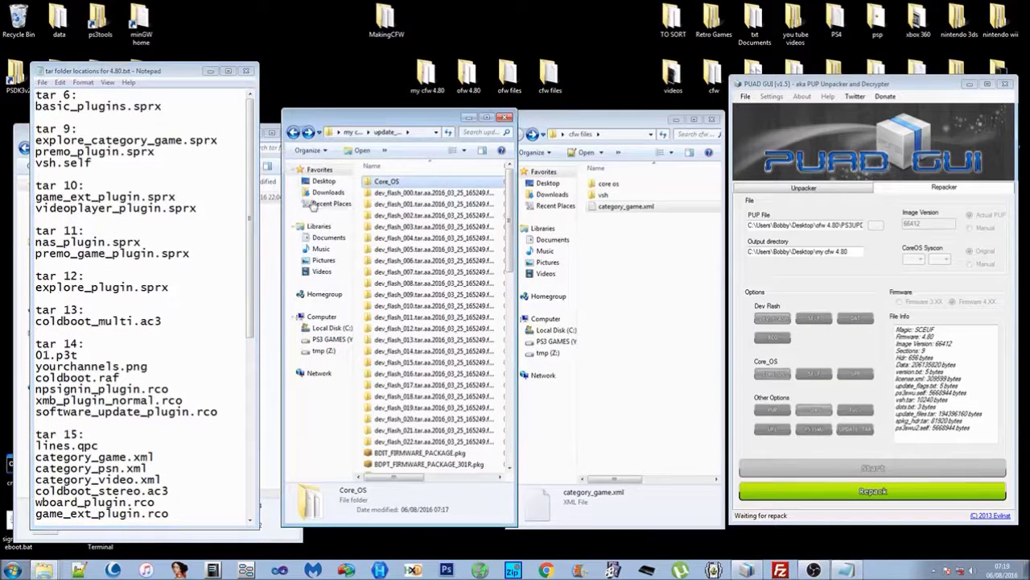
scroll(189, 200, "down", 5)
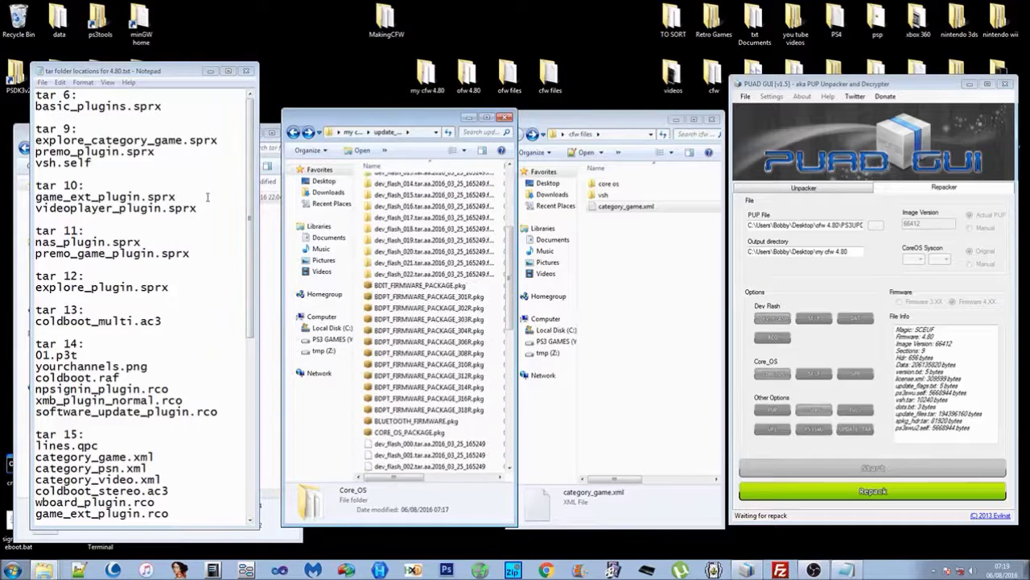
scroll(207, 196, "up", 5)
left_click(249, 264)
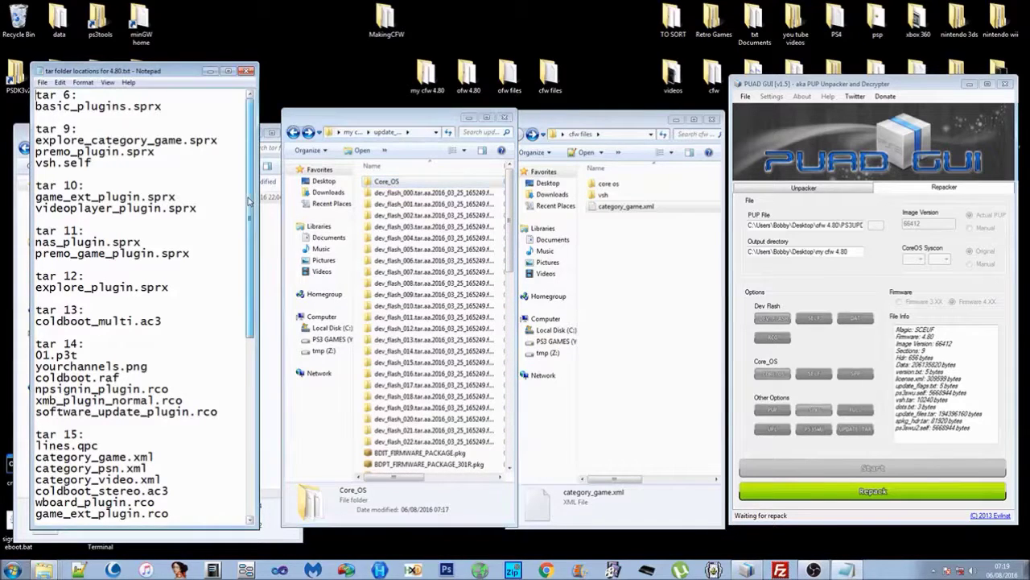
scroll(249, 265, "down", 3)
scroll(250, 264, "down", 2)
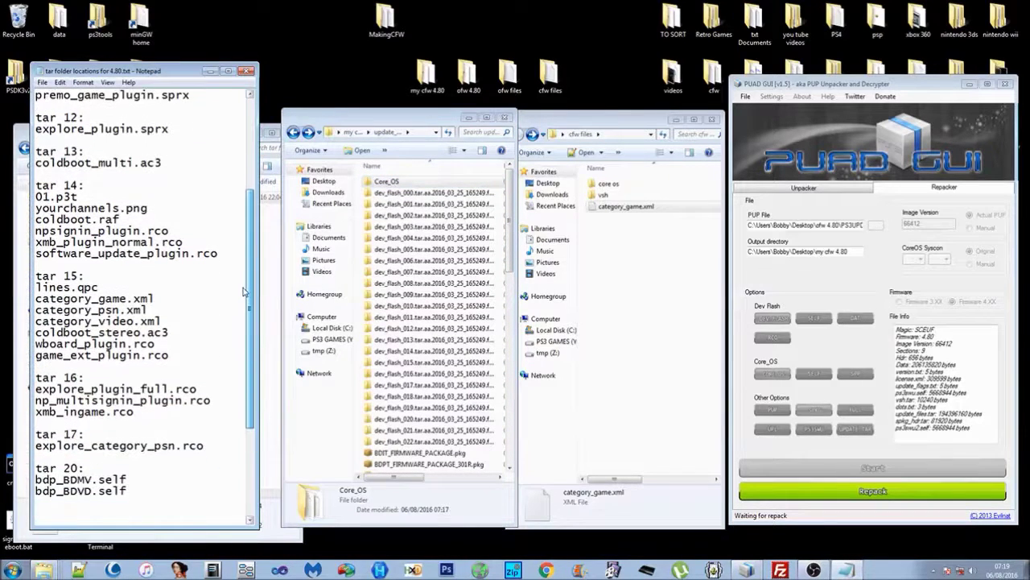
left_click_drag(156, 299, 32, 300)
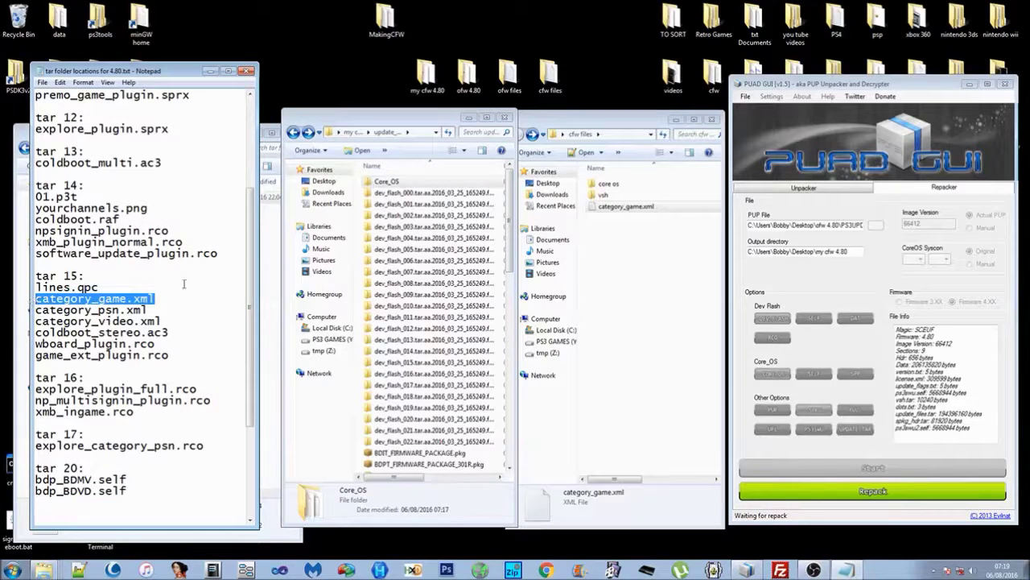
Step: Open the dev_flash_015 folder in update_files and go down through dev_flash, vsh, resource and explore to the xmb folder
double_click(408, 365)
double_click(385, 185)
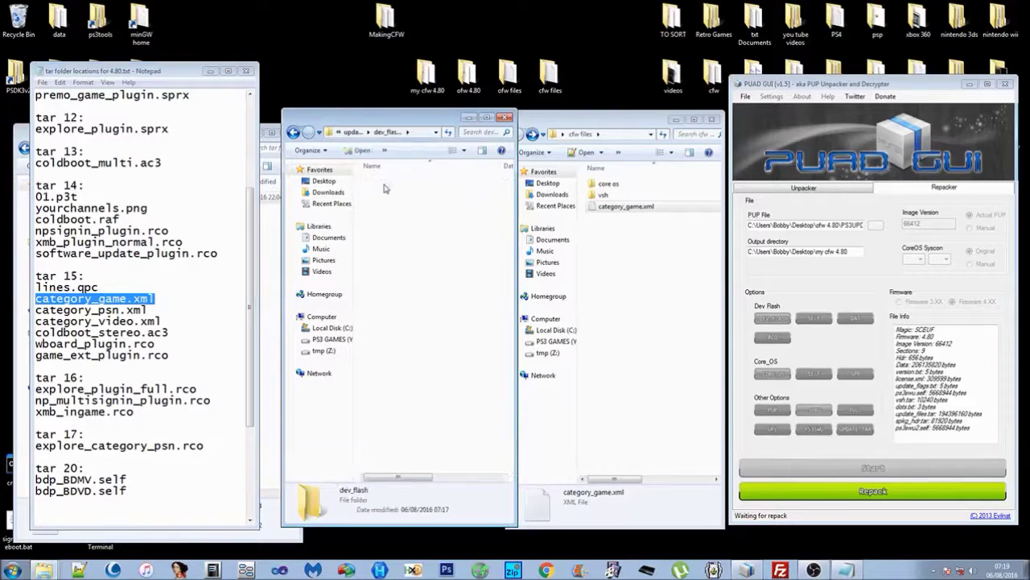
double_click(384, 185)
left_click(384, 185)
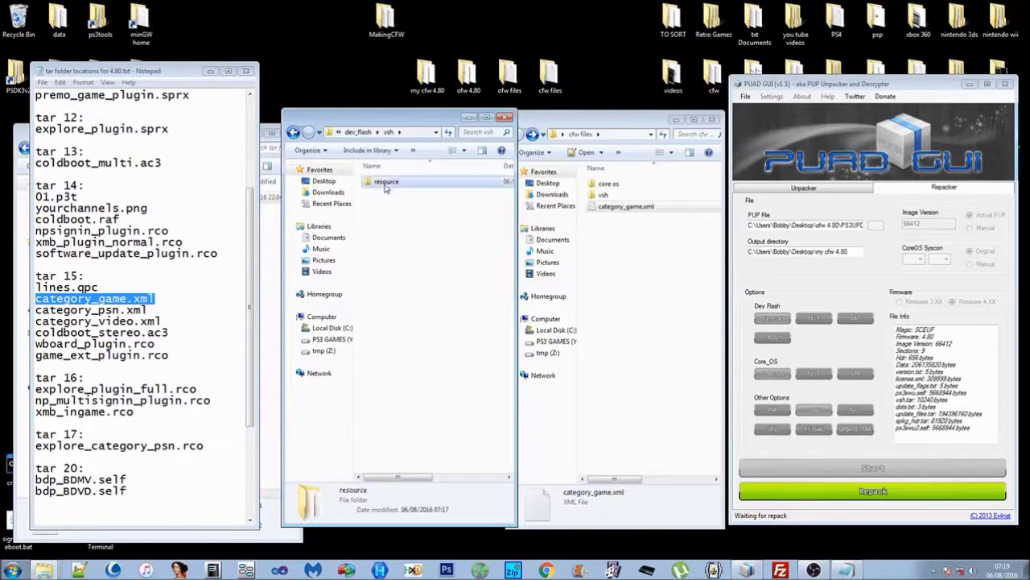
double_click(385, 184)
double_click(385, 184)
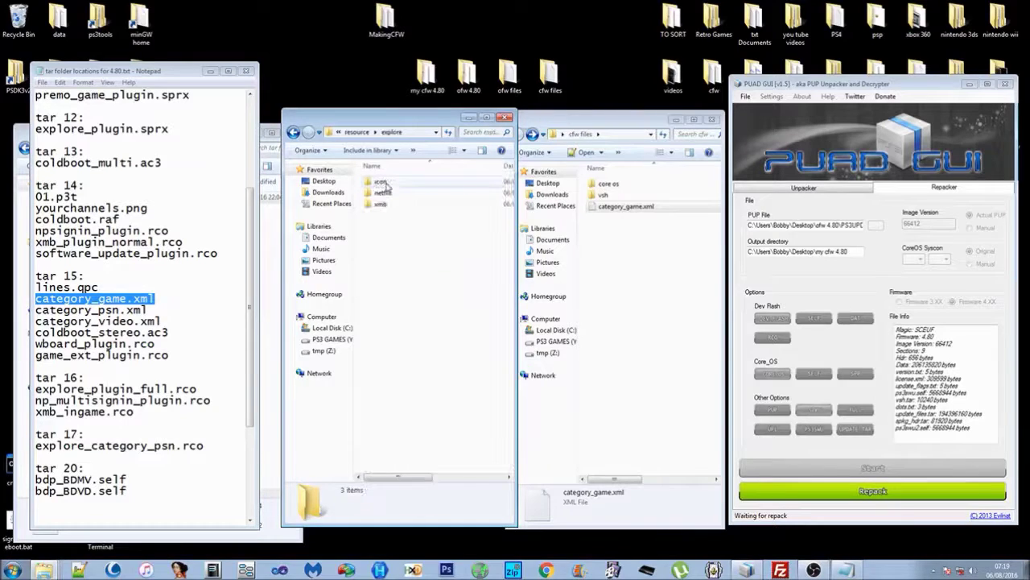
double_click(388, 208)
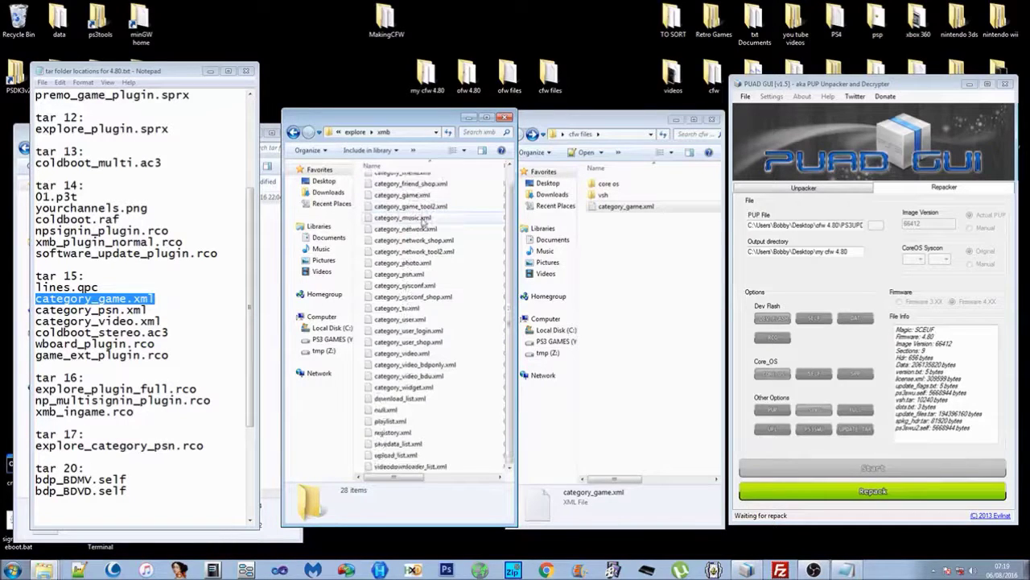
scroll(411, 230, "down", 1)
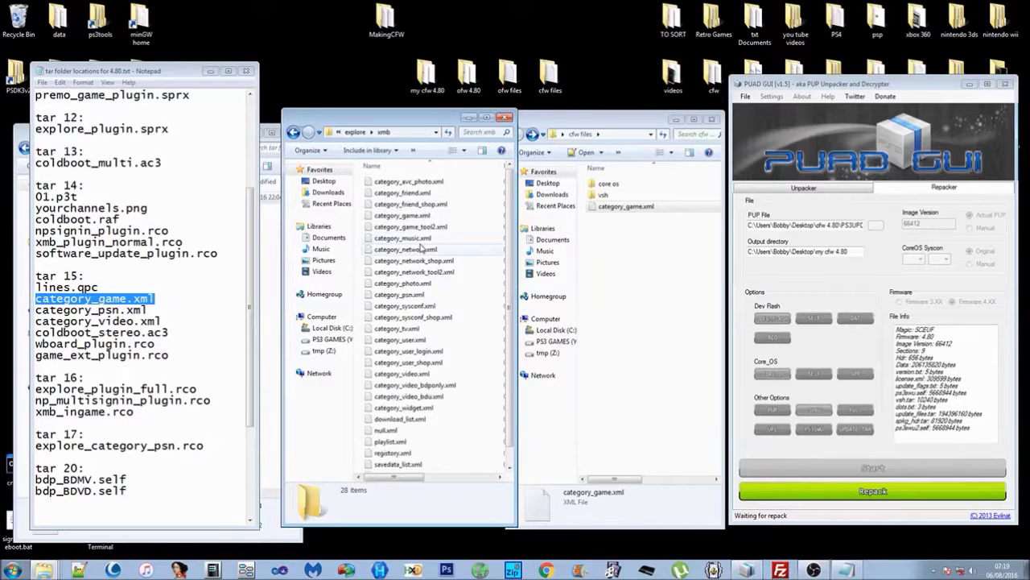
Step: Replace category_game.xml in the xmb folder with the copy from cfw files, and go back to the explore folder
left_click(608, 212)
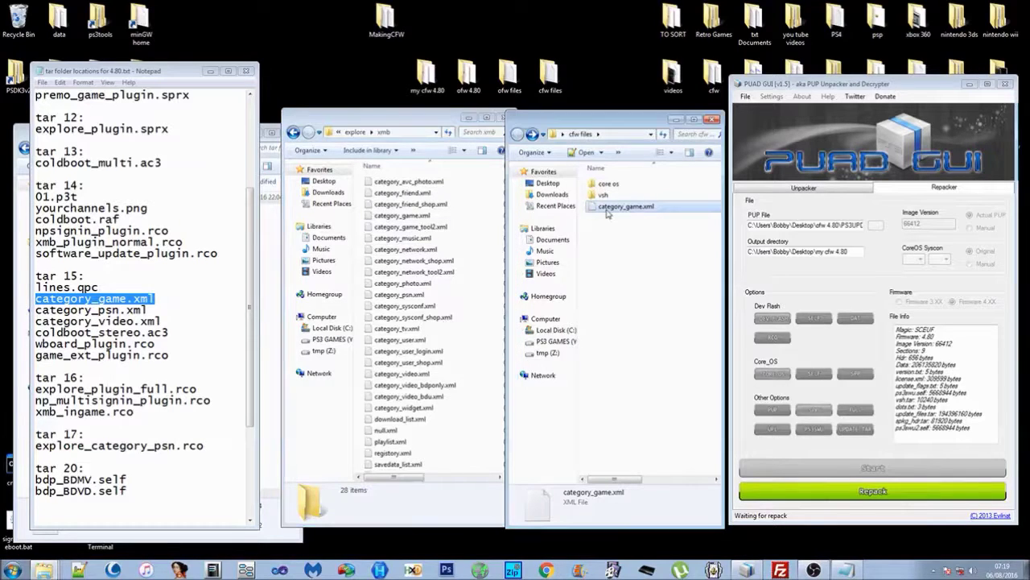
right_click(608, 213)
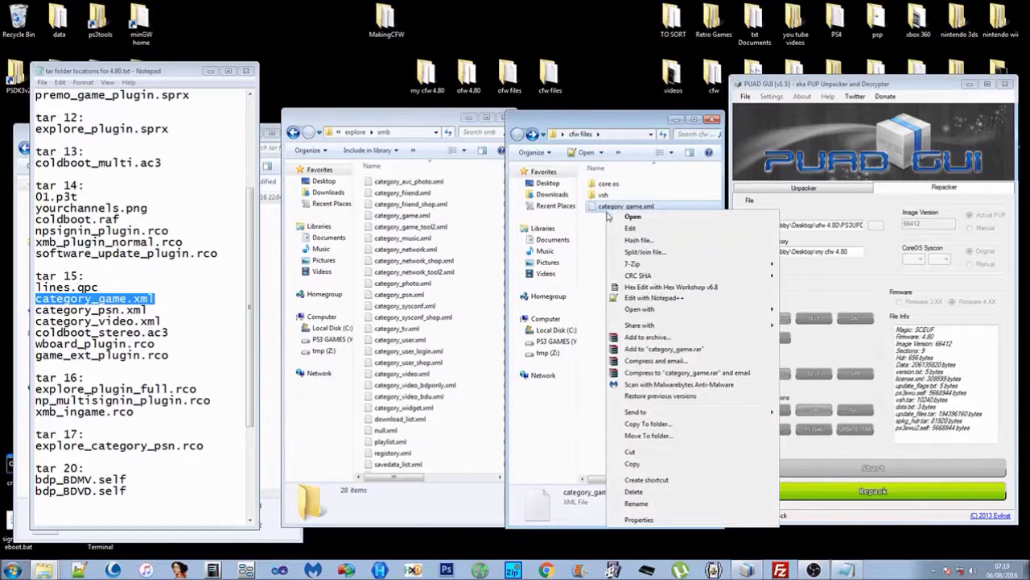
left_click(641, 466)
left_click(363, 231)
right_click(362, 232)
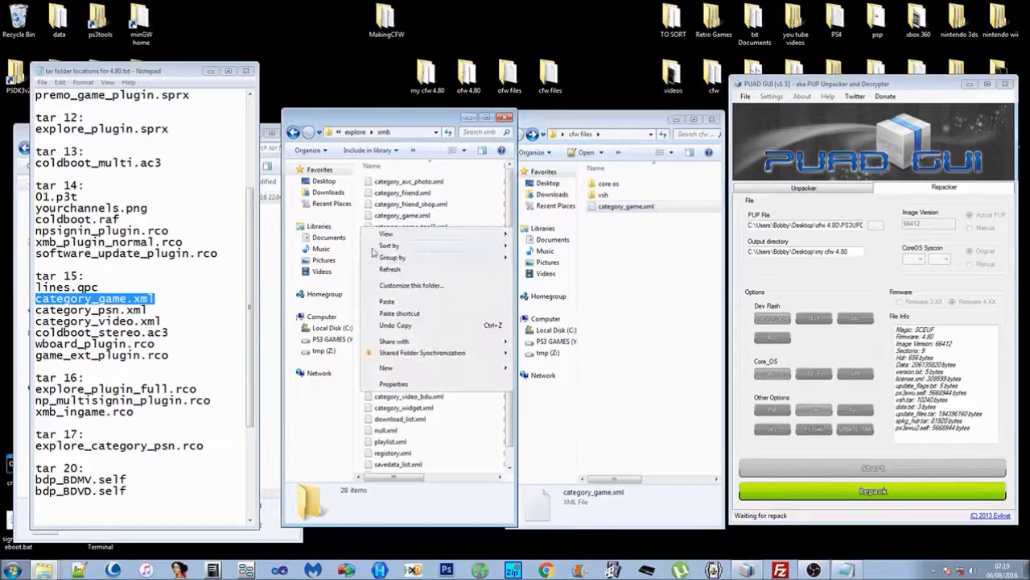
left_click(389, 300)
left_click(464, 230)
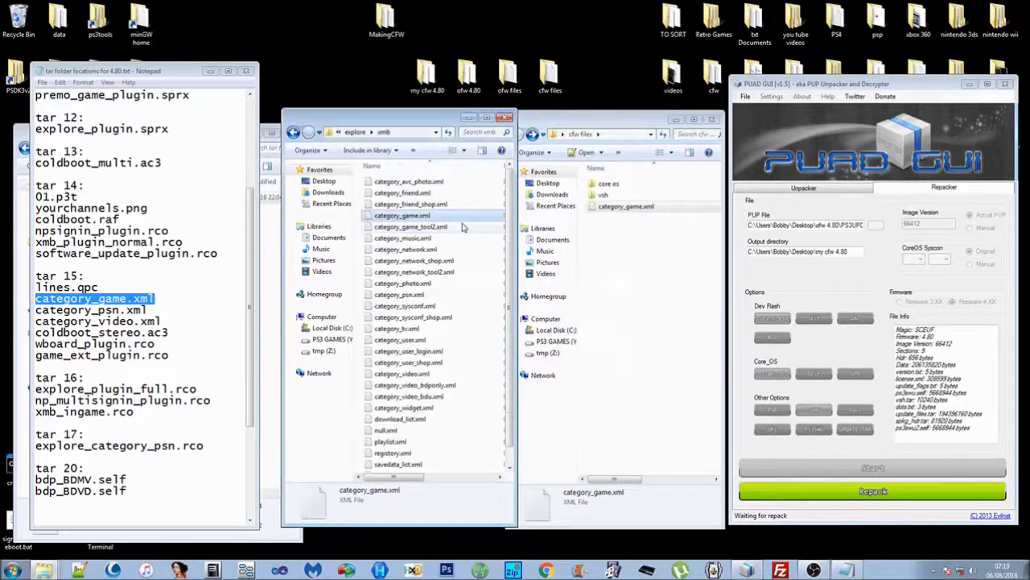
left_click(294, 133)
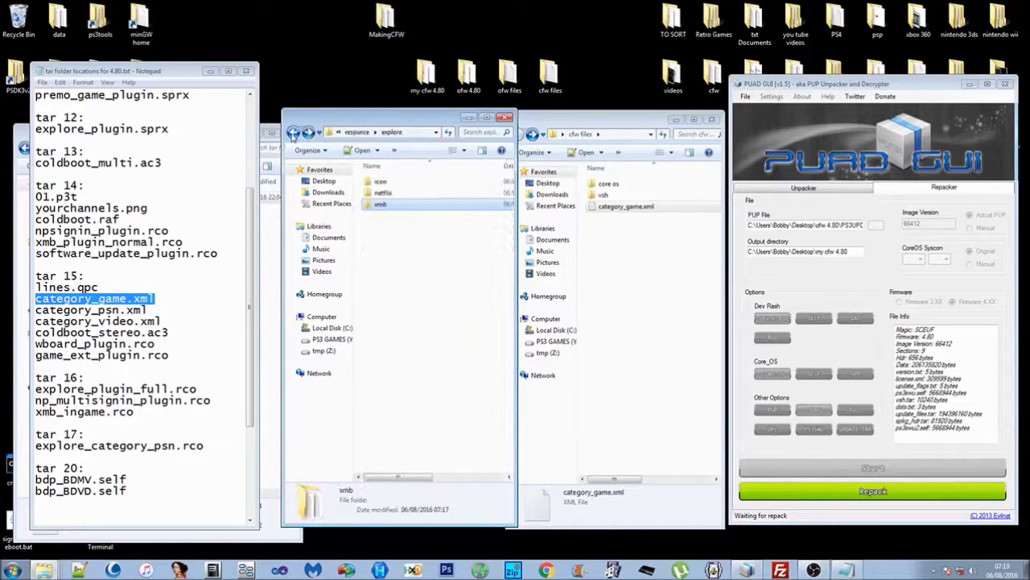
Step: Go back from the explore folder to update_files, and open the vsh folder in cfw files
left_click(294, 134)
left_click(293, 134)
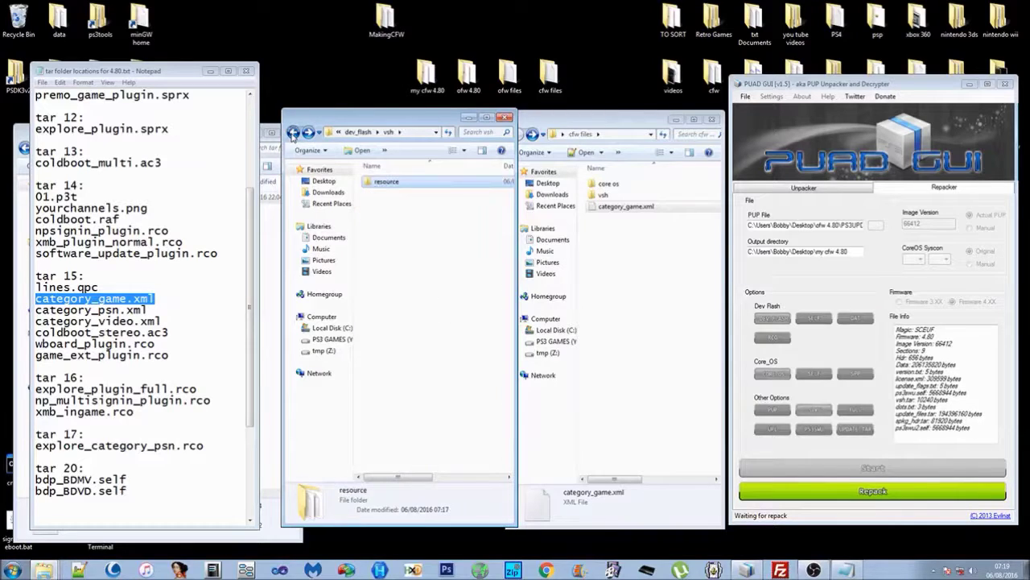
left_click(294, 133)
left_click(294, 134)
left_click(294, 133)
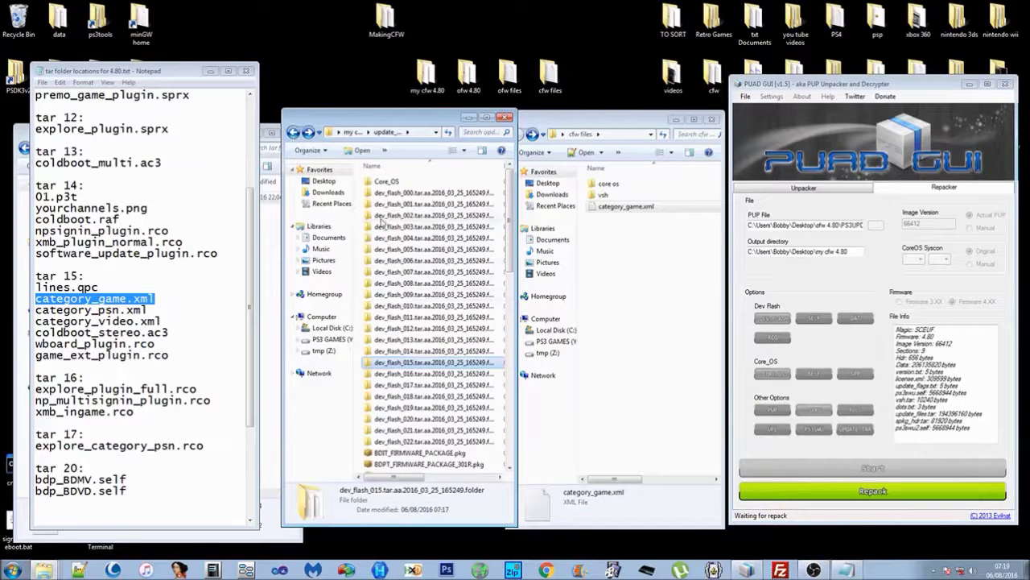
left_click(559, 127)
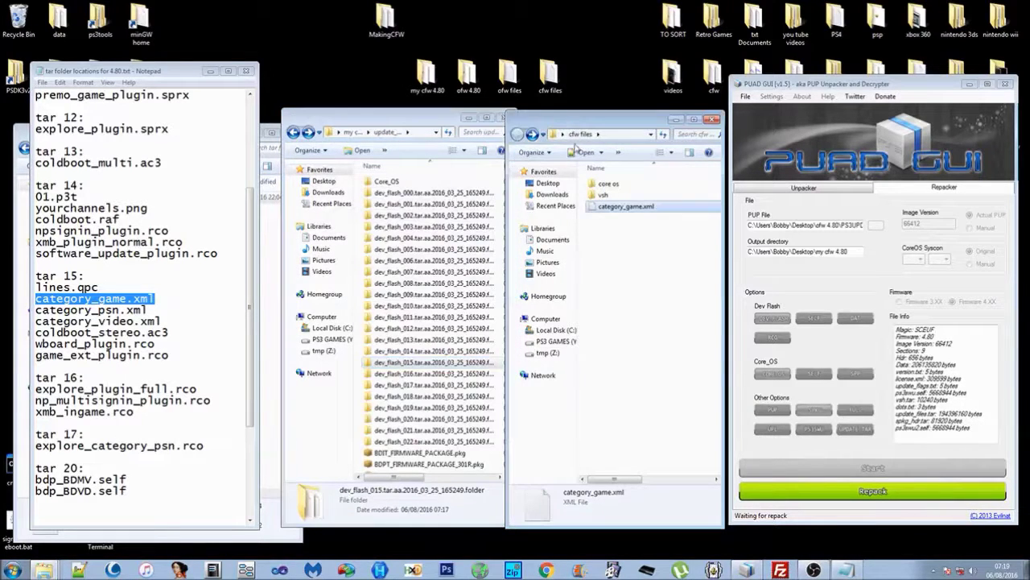
double_click(604, 194)
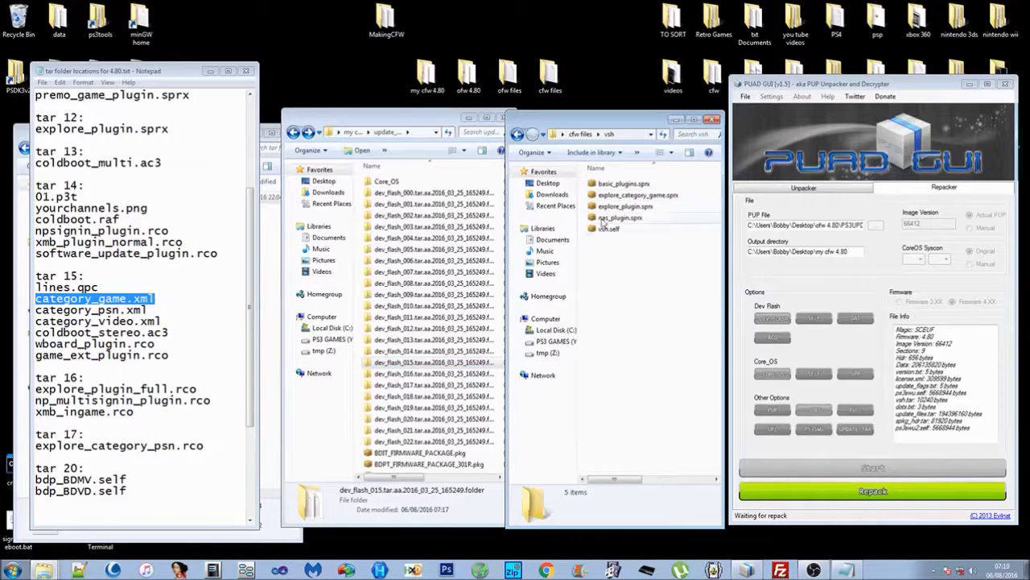
Step: Look up basic_plugins.sprx in the tar folder locations list and open dev_flash_006 in update_files down through dev_flash and vsh to module
left_click(161, 281)
scroll(161, 279, "up", 5)
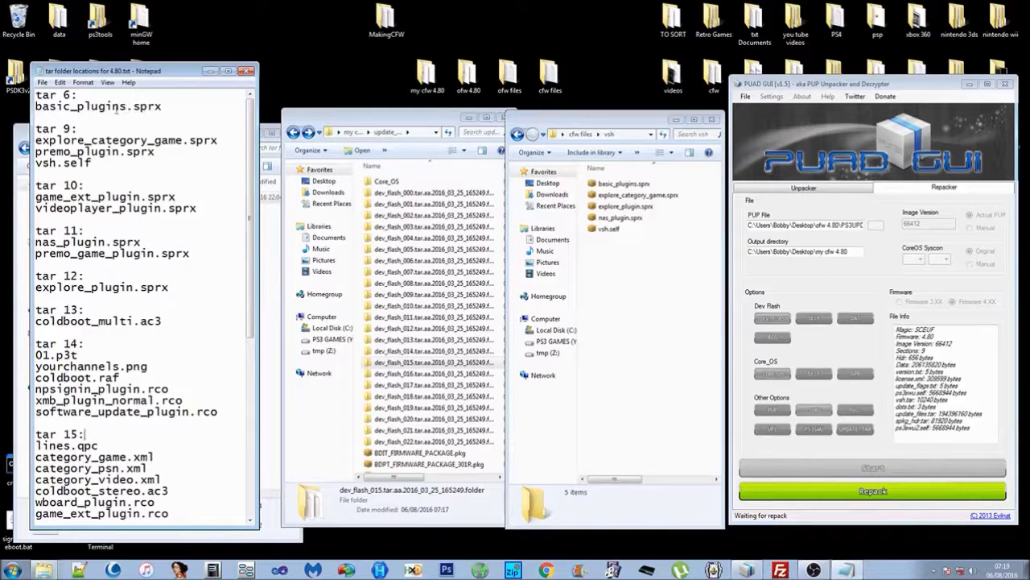
left_click(597, 183)
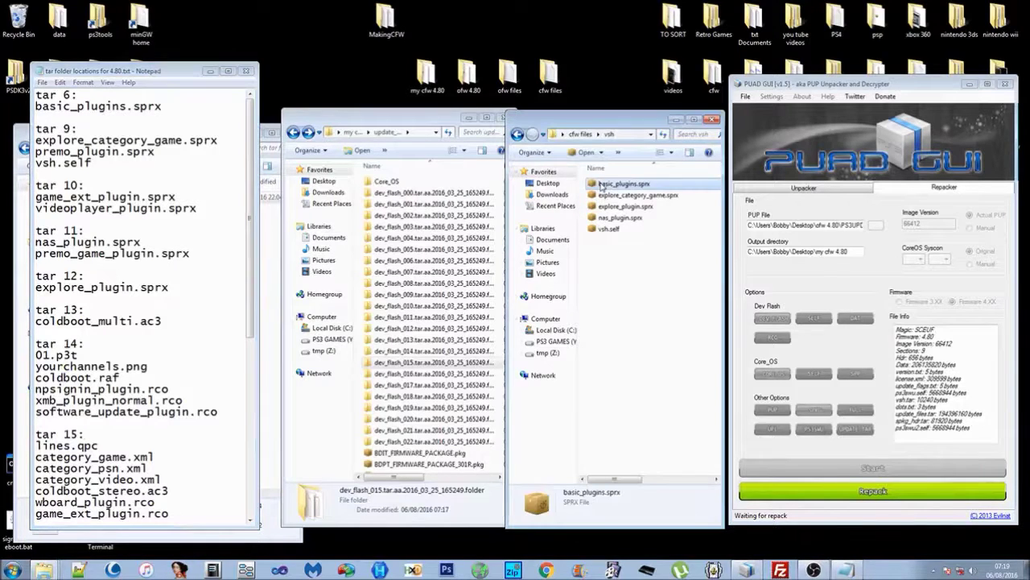
right_click(600, 183)
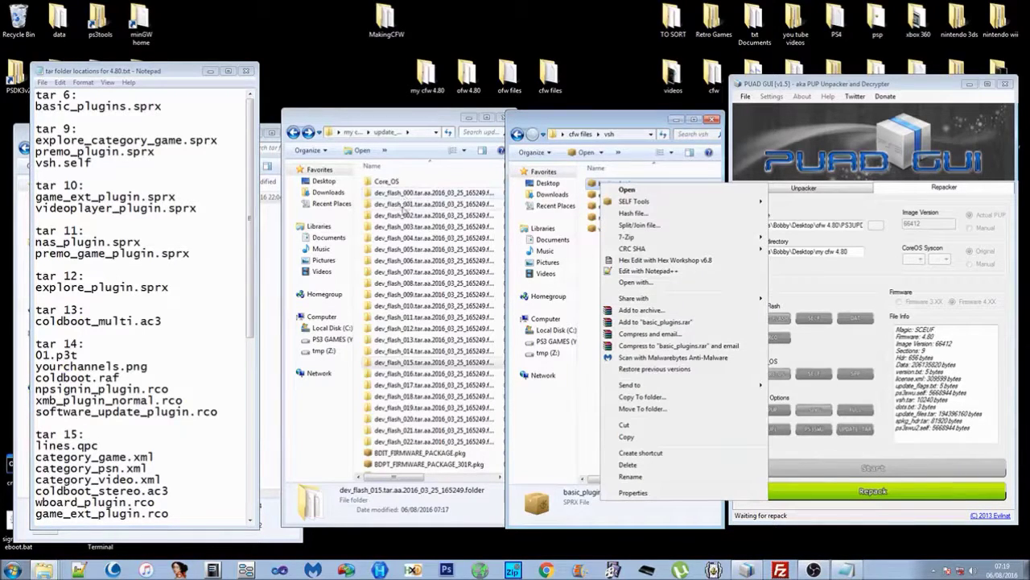
left_click(406, 266)
double_click(402, 242)
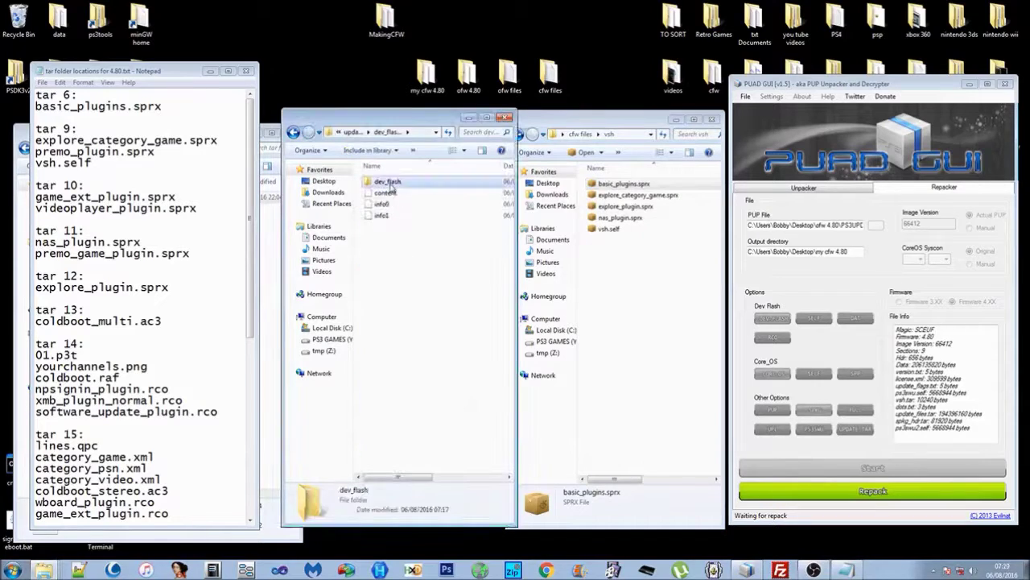
double_click(387, 182)
left_click(382, 196)
double_click(381, 195)
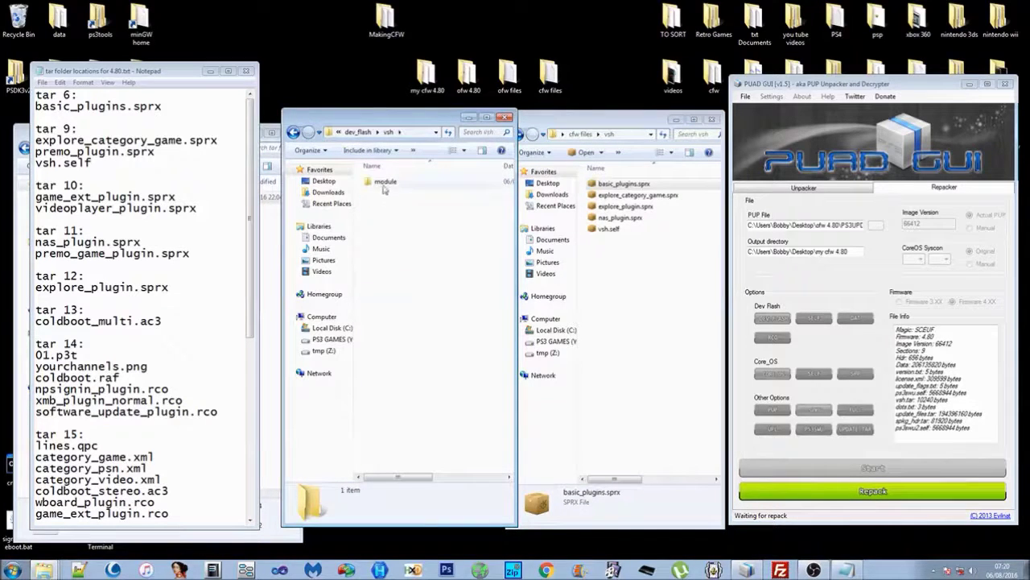
double_click(384, 183)
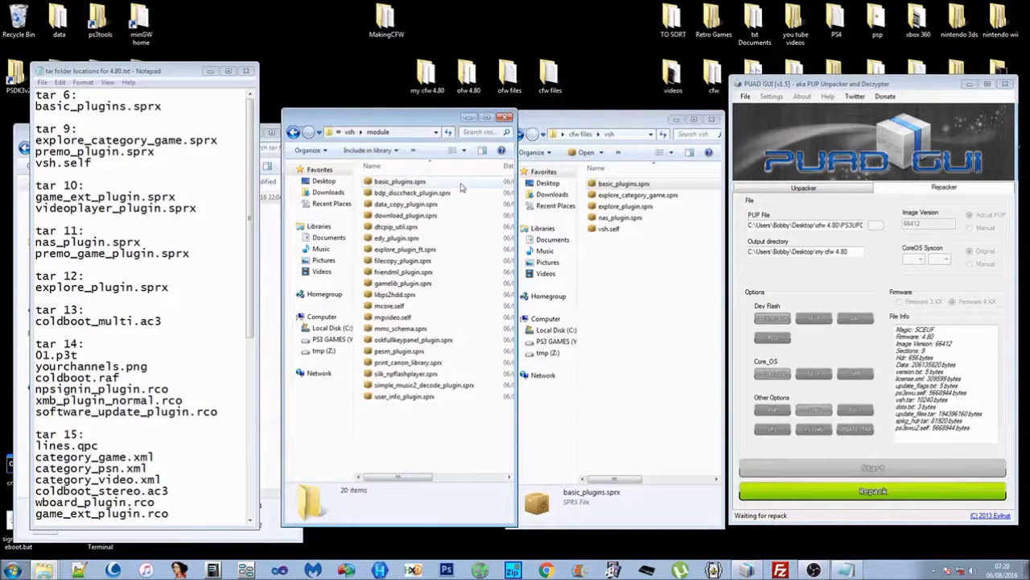
Step: Replace basic_plugins.sprx in the module folder with the copy from the cfw files vsh folder, and go back to update_files
right_click(610, 184)
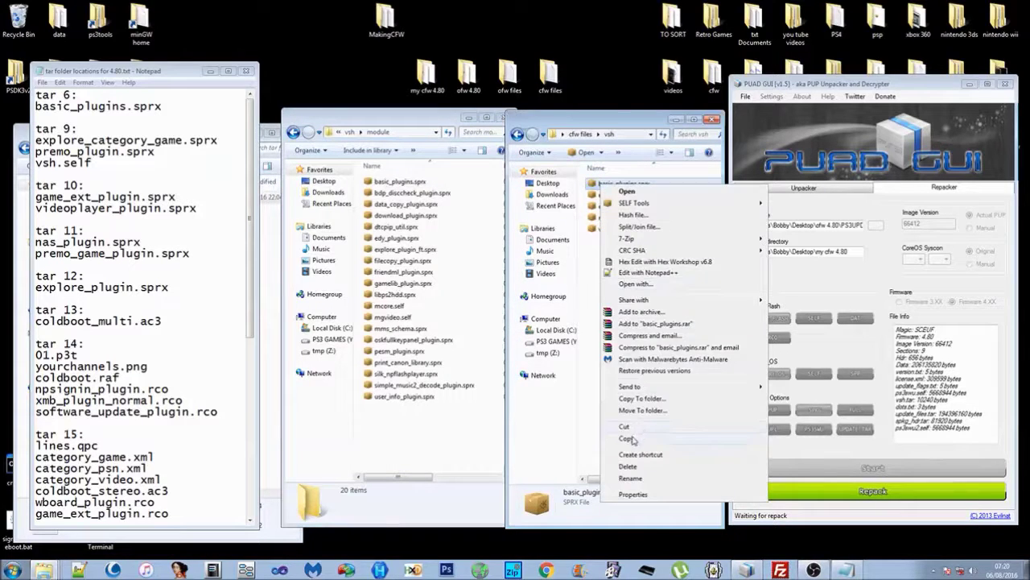
left_click(629, 439)
right_click(364, 211)
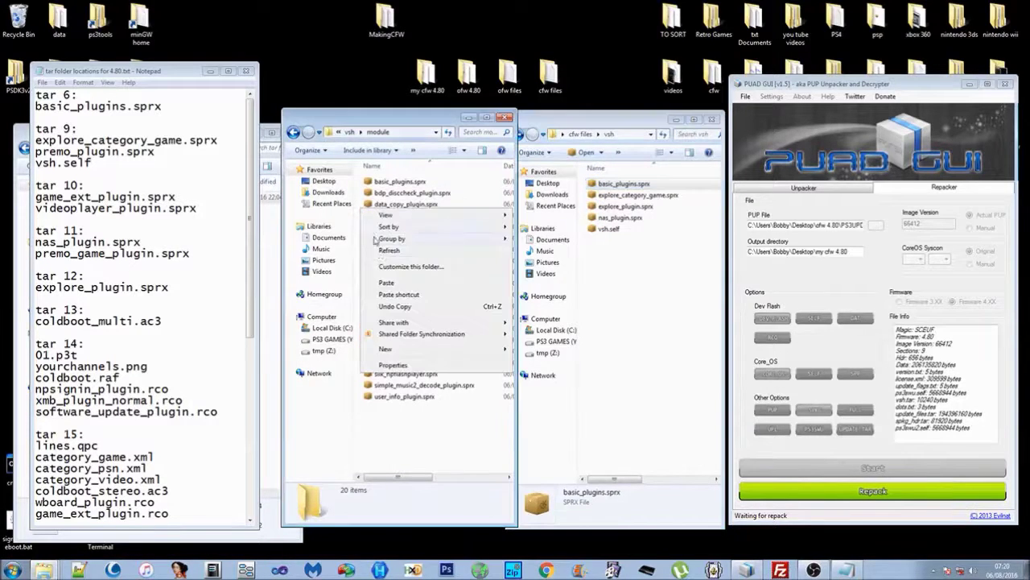
left_click(386, 283)
left_click(439, 227)
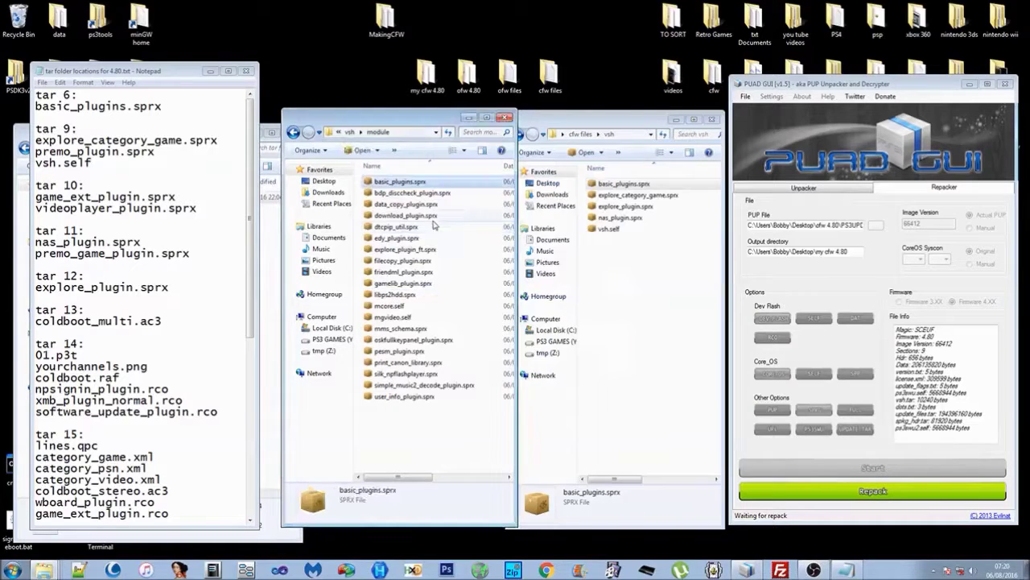
left_click(295, 133)
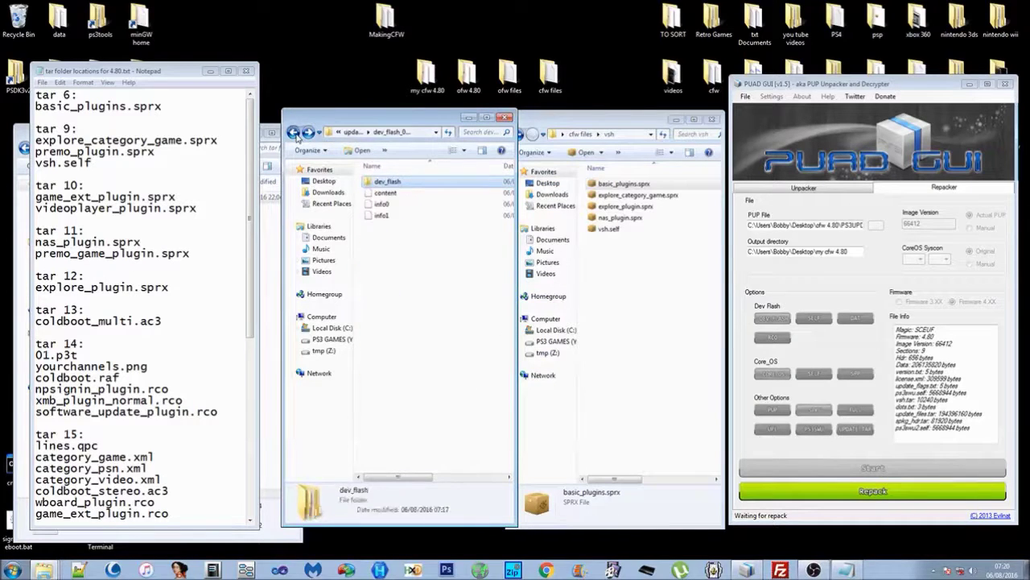
left_click(294, 134)
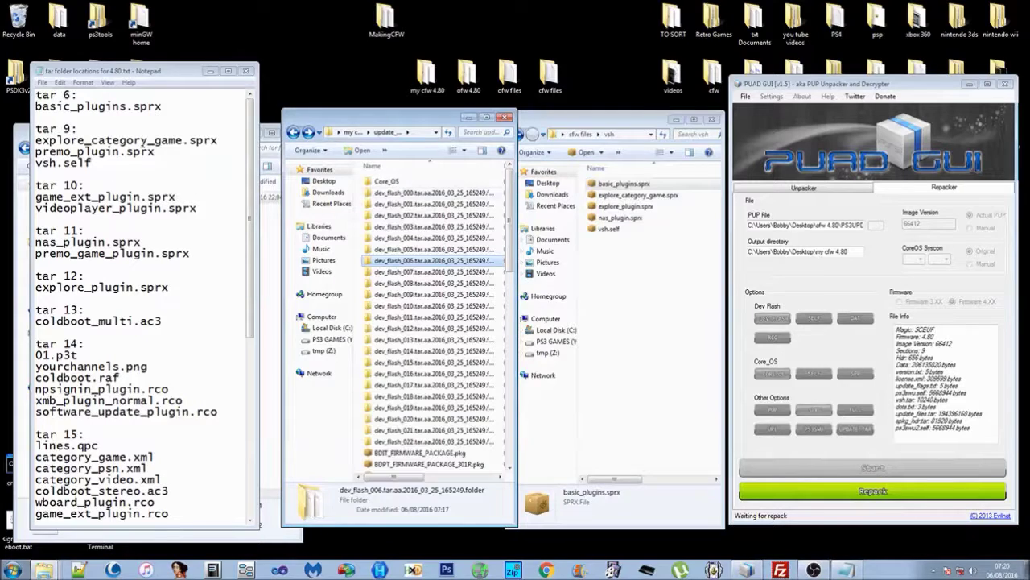
Step: Check the list entry for explore_category_game.sprx and open dev_flash_009 down through dev_flash and vsh to the module folder
left_click(142, 140)
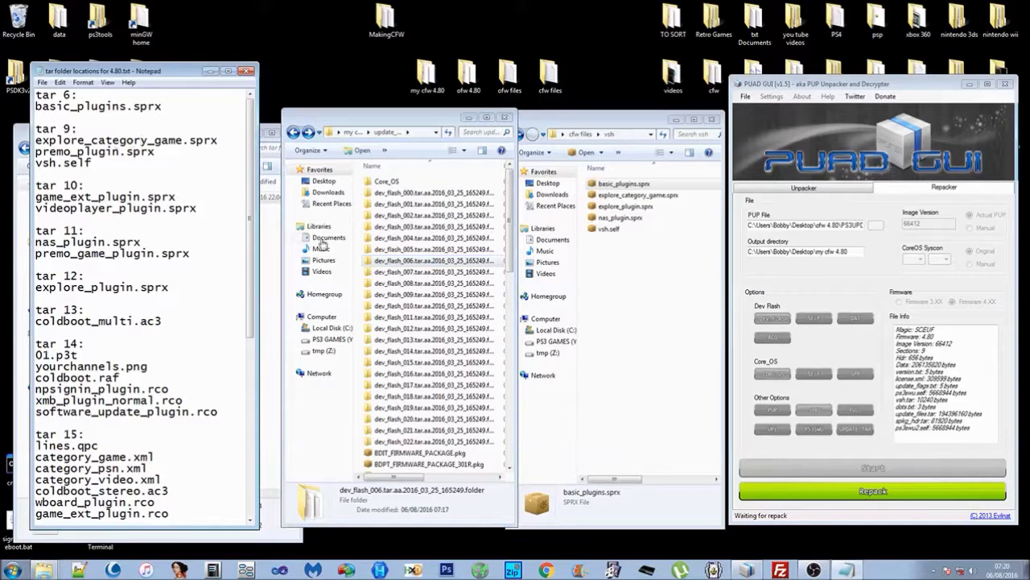
double_click(427, 294)
double_click(384, 183)
double_click(384, 184)
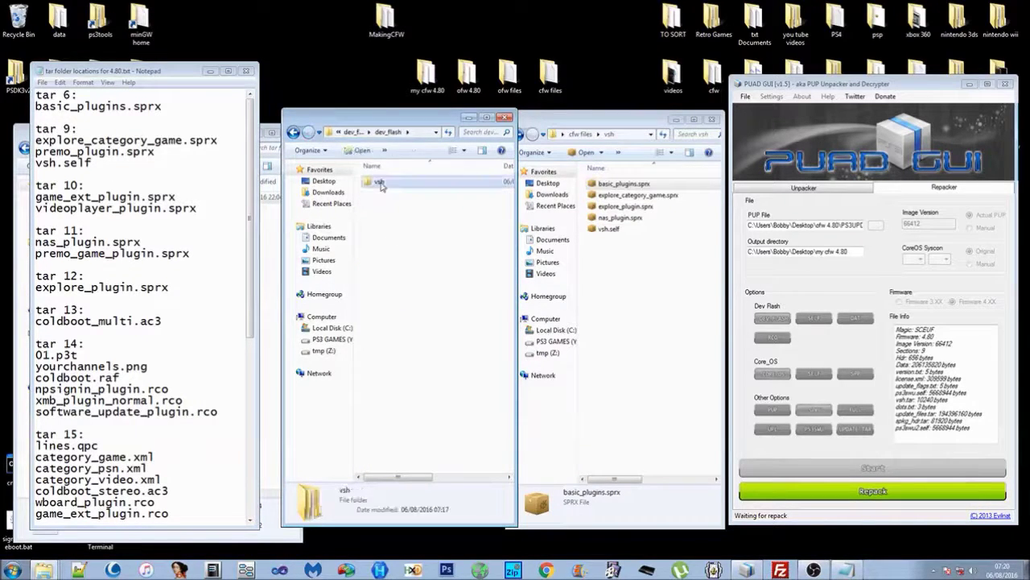
double_click(384, 184)
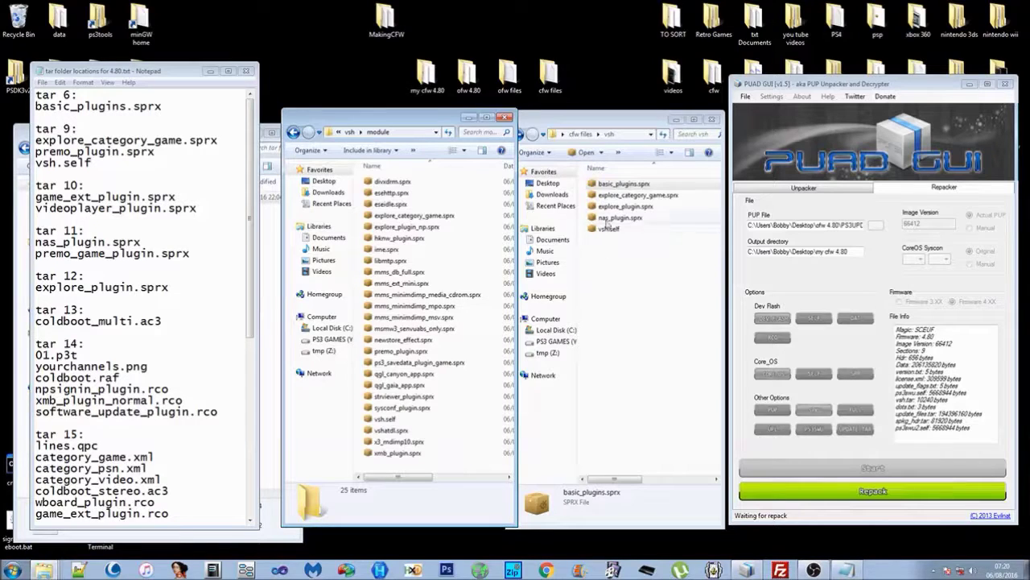
Step: Replace explore_category_game.sprx in the module folder with the copy from cfw files, and go back to update_files
left_click(614, 195)
right_click(613, 199)
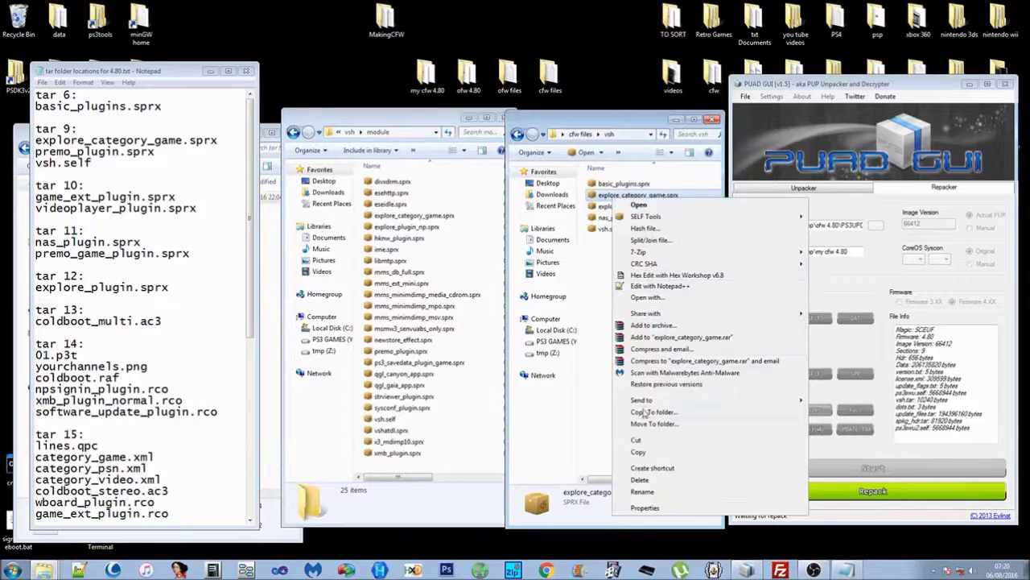
left_click(642, 452)
right_click(362, 216)
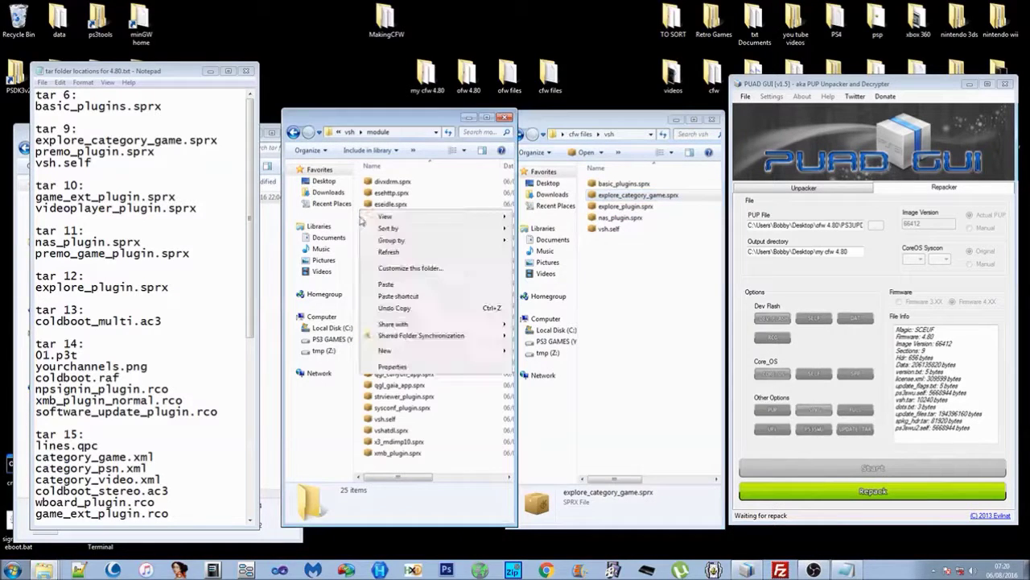
left_click(379, 284)
left_click(445, 216)
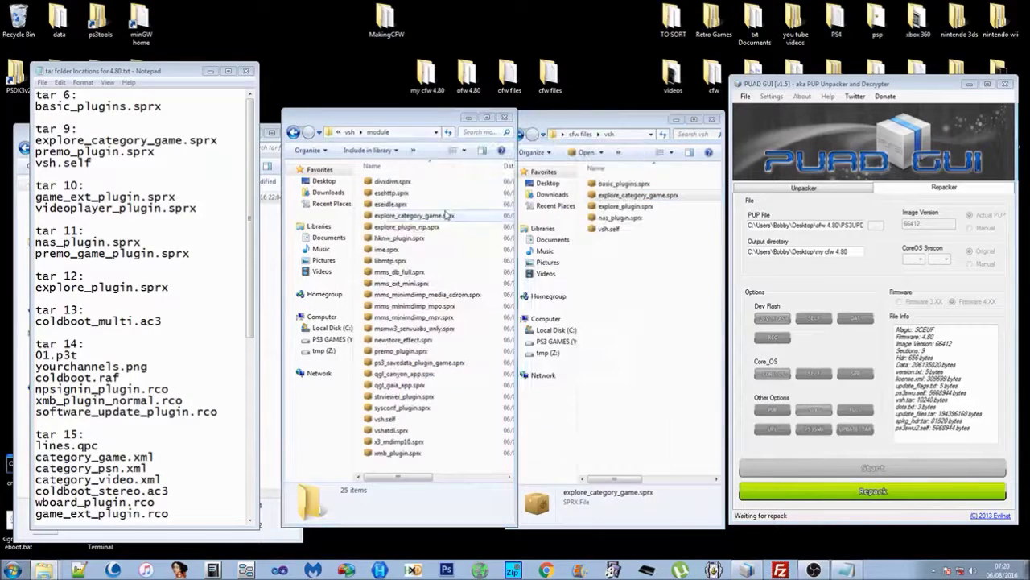
left_click(295, 133)
left_click(294, 132)
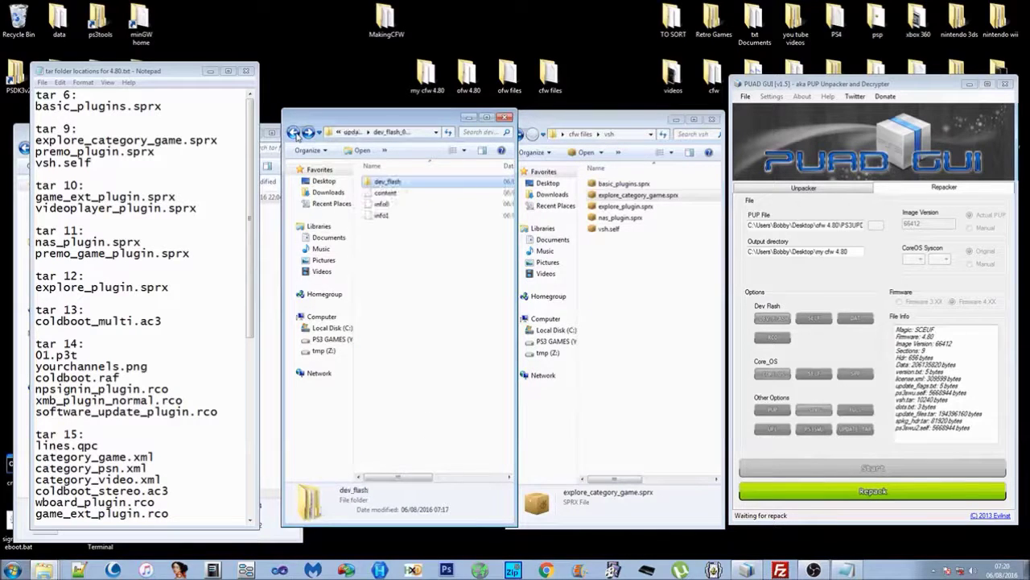
left_click(294, 133)
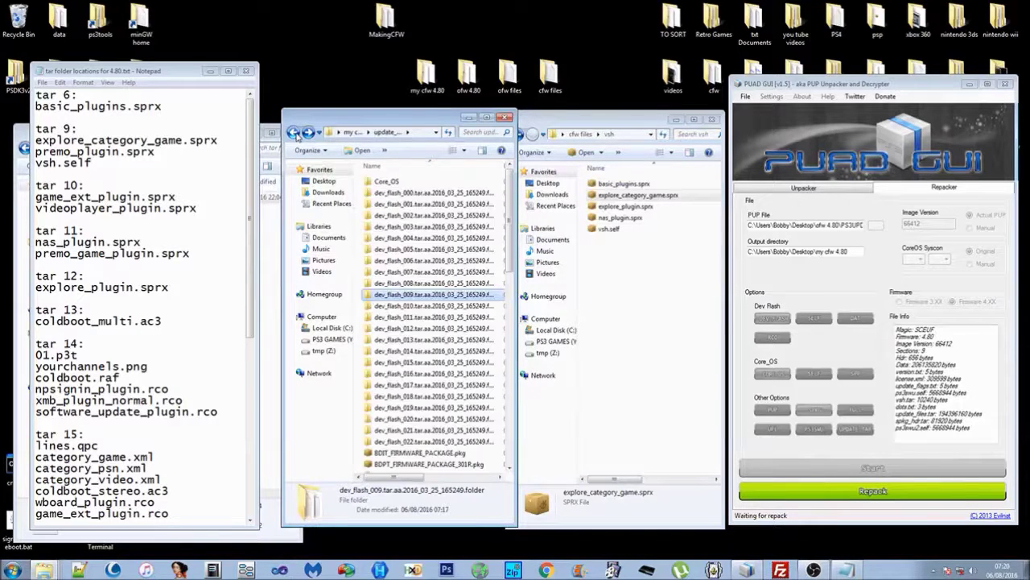
Step: Check the tar 9 entries in the list and reopen the module folder inside dev_flash_009
left_click(177, 188)
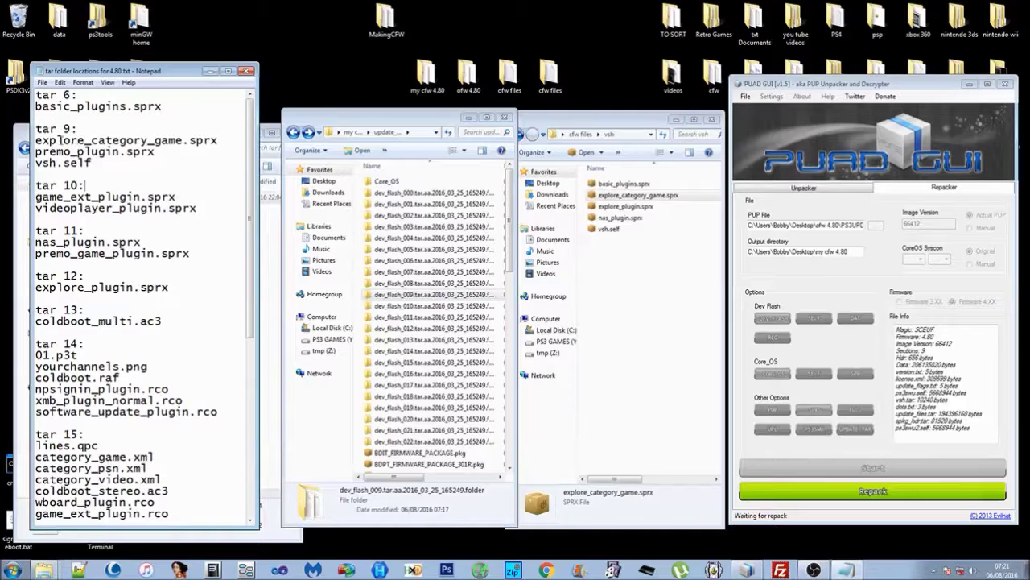
double_click(414, 298)
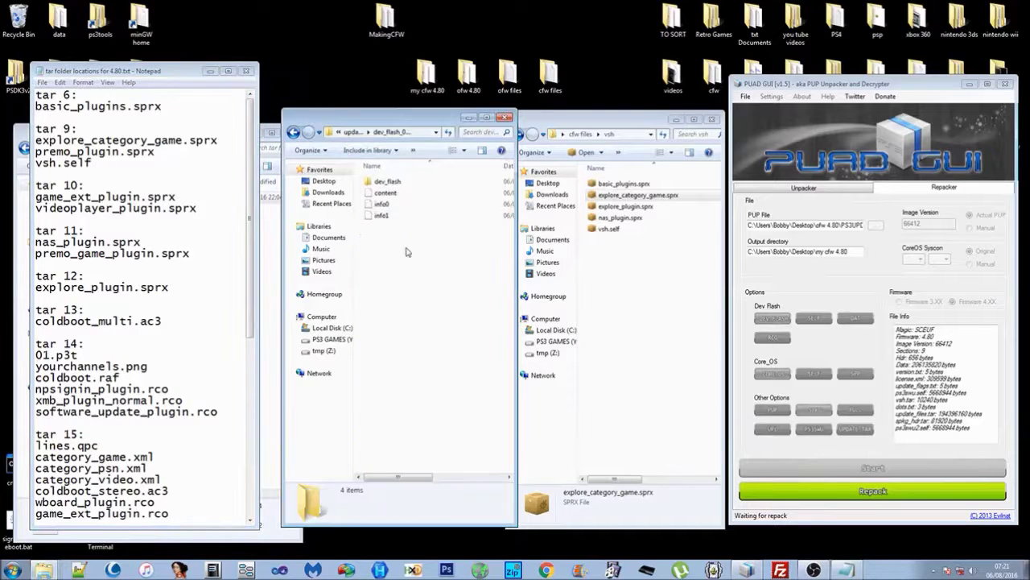
double_click(387, 183)
double_click(387, 184)
left_click(387, 183)
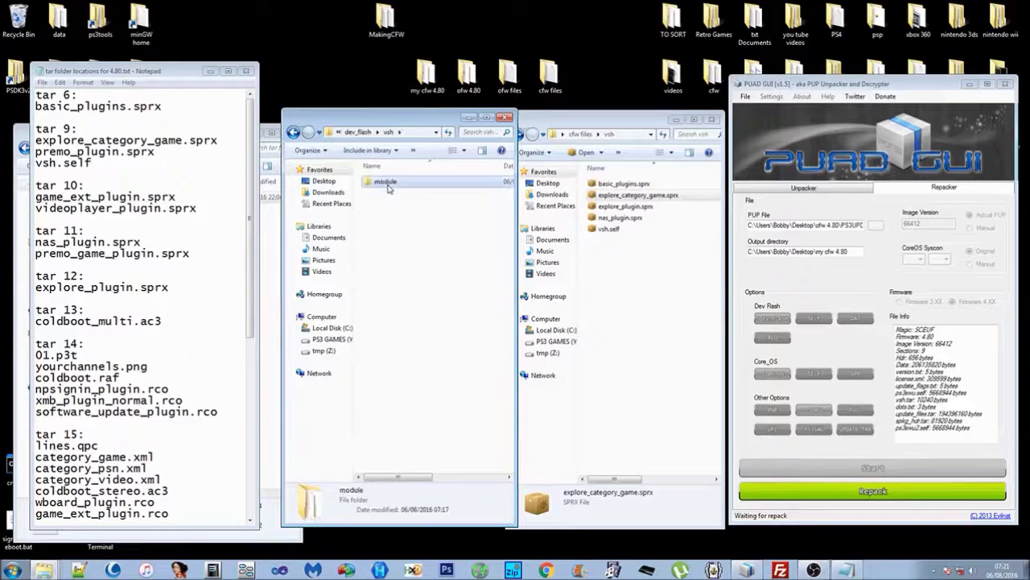
double_click(388, 184)
Step: Replace vsh.self in the dev_flash_009 module folder with the copy from the cfw files vsh folder
left_click(608, 230)
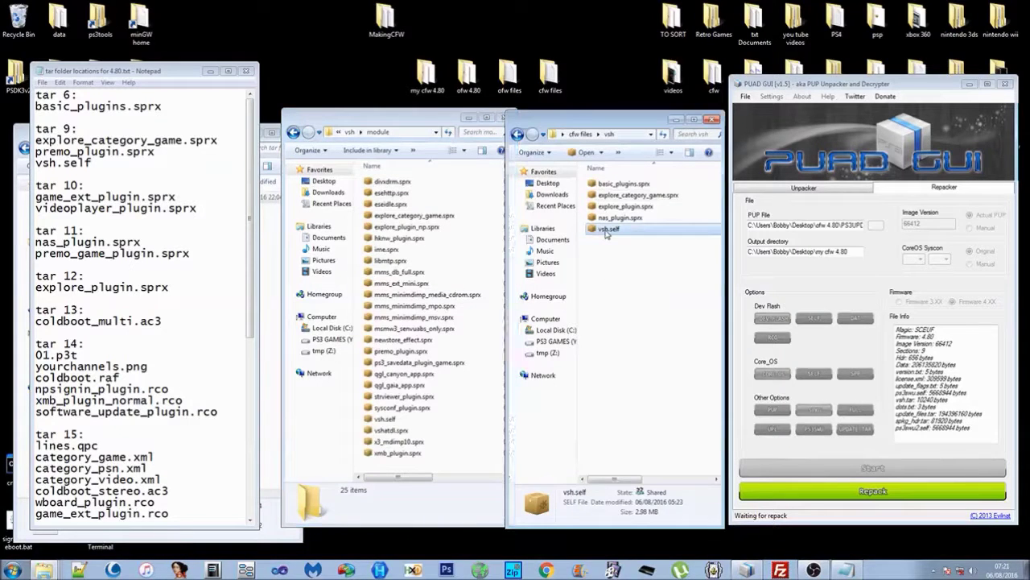
right_click(607, 232)
left_click(633, 484)
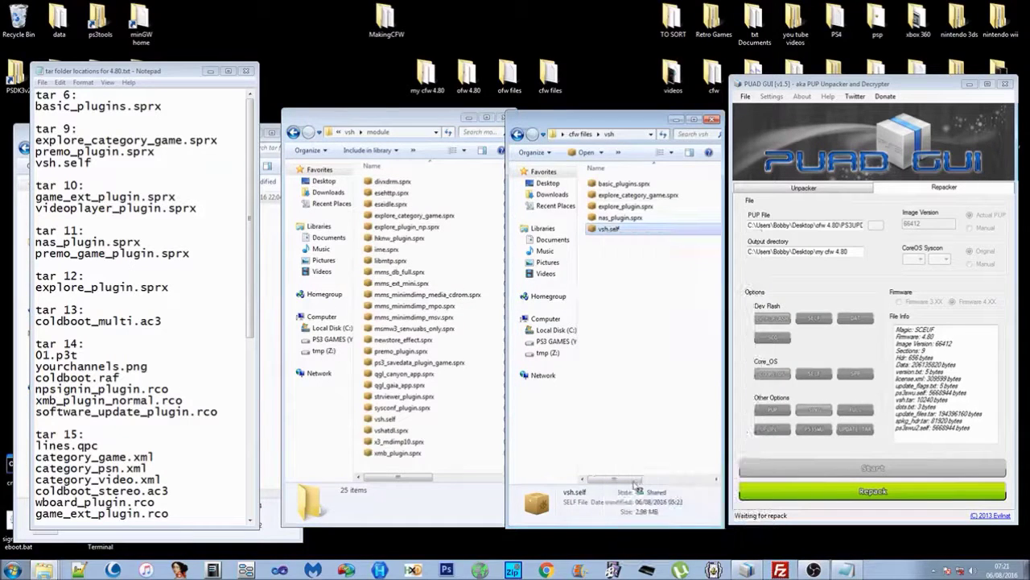
left_click(360, 295)
right_click(360, 295)
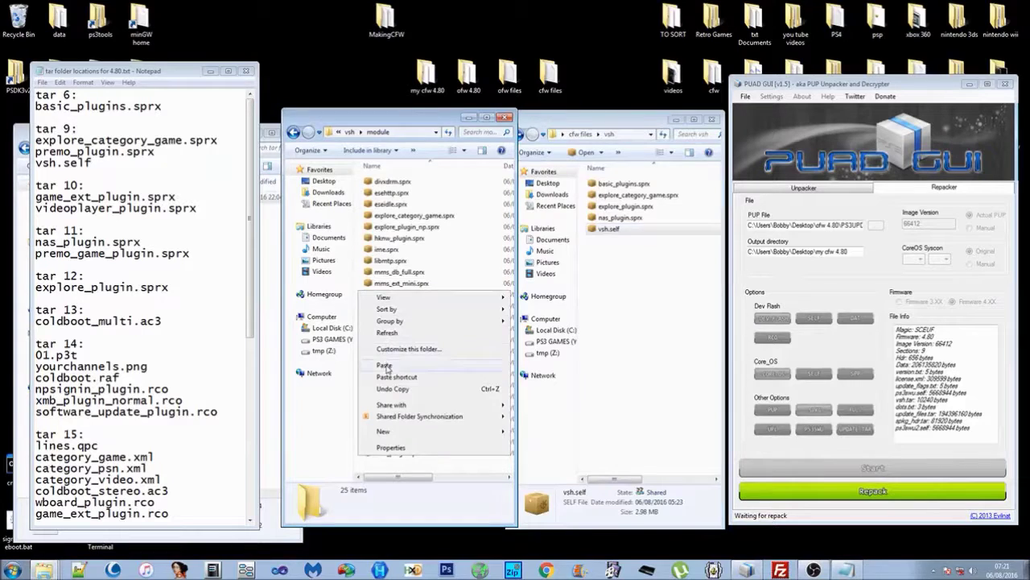
left_click(388, 367)
left_click(435, 239)
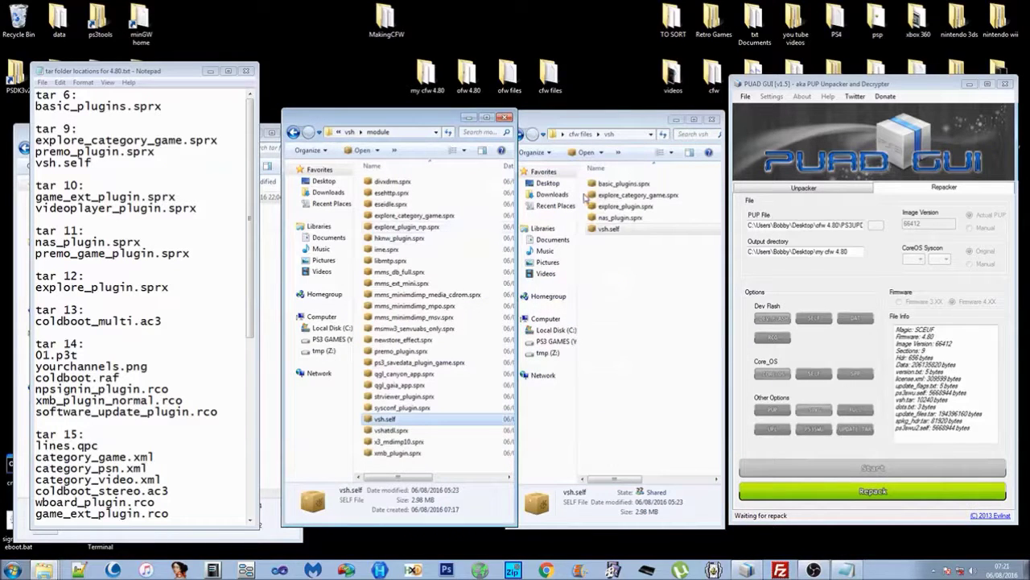
Step: Go back to update_files and look up the remaining nas_plugin.sprx and explore_plugin.sprx in the tar folder locations list, highlighting each entry
left_click(586, 207)
left_click(612, 218, "ctrl")
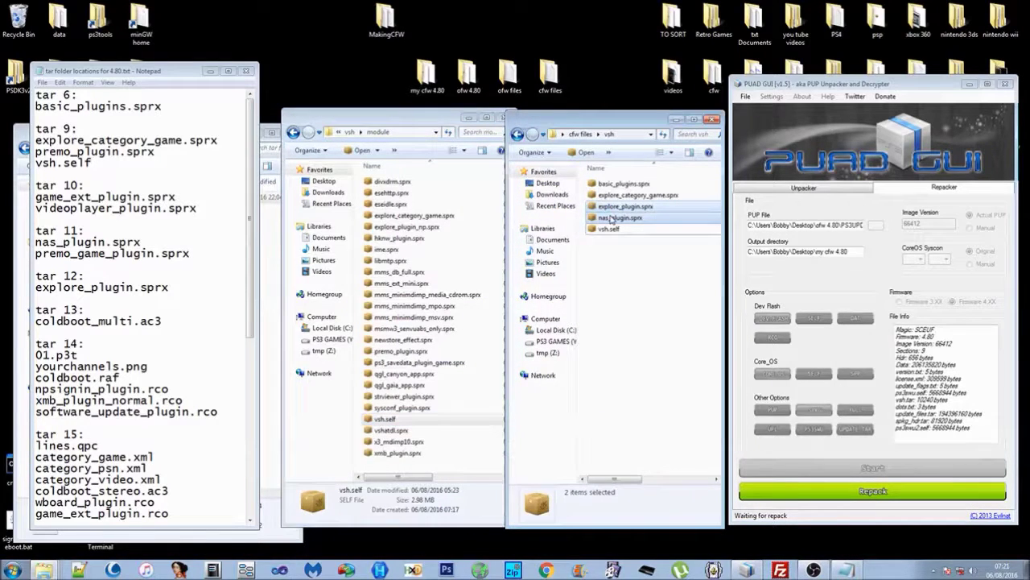
left_click(294, 133)
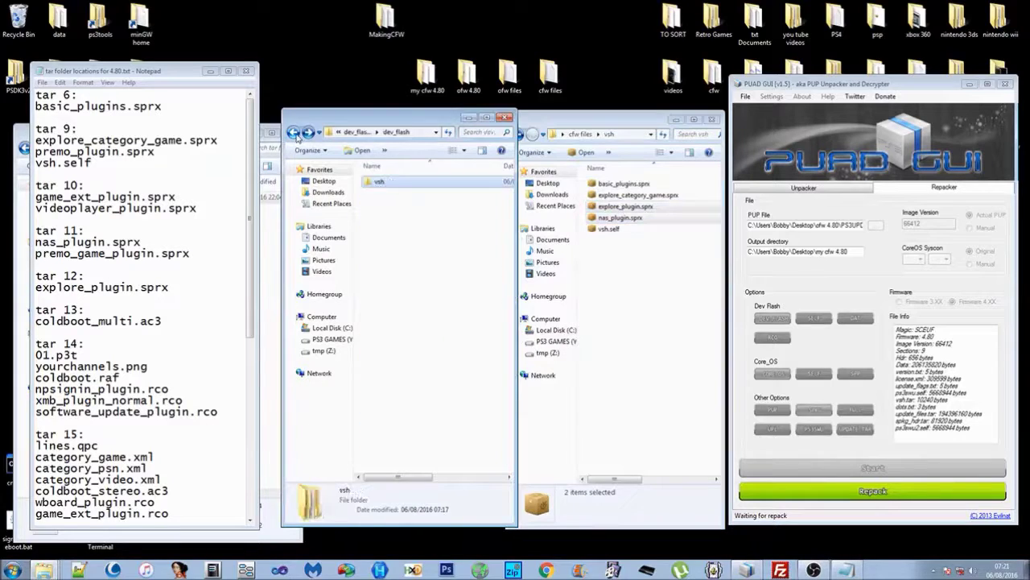
left_click(294, 134)
left_click(293, 134)
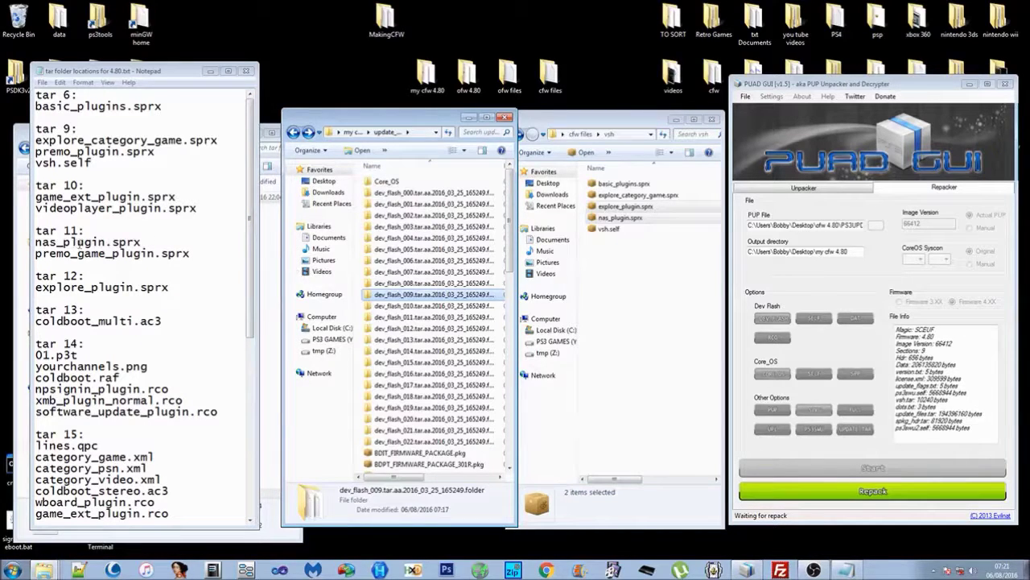
left_click_drag(145, 243, 35, 243)
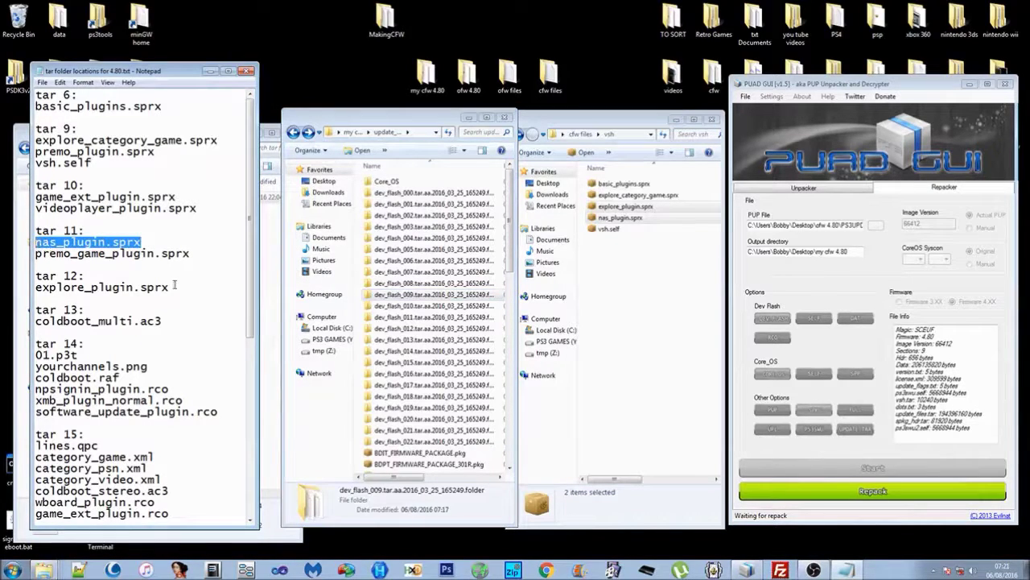
left_click_drag(174, 286, 35, 287)
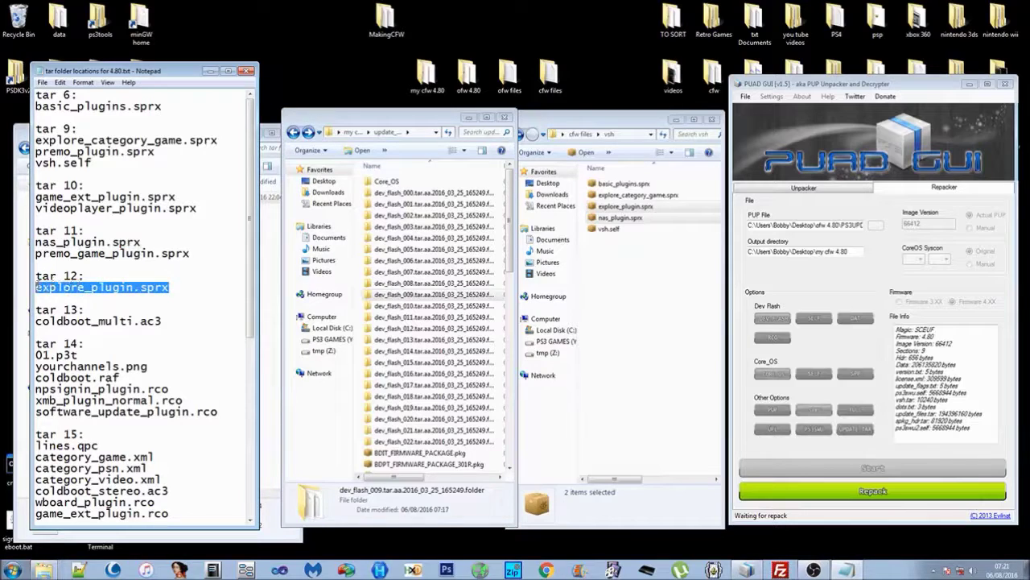
Step: Open the vsh module folder inside dev_flash_011 in update_files
double_click(399, 296)
double_click(387, 183)
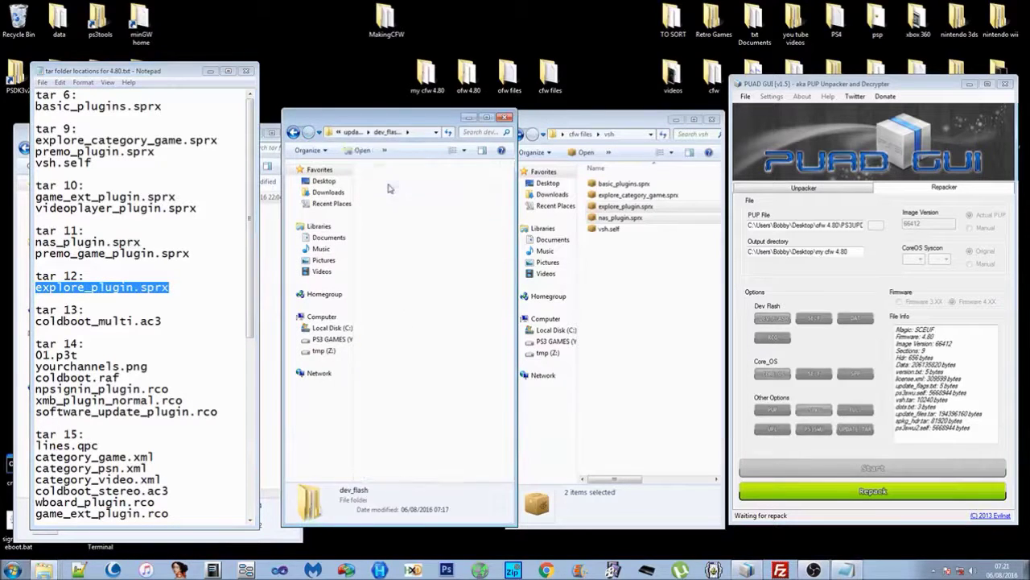
double_click(388, 184)
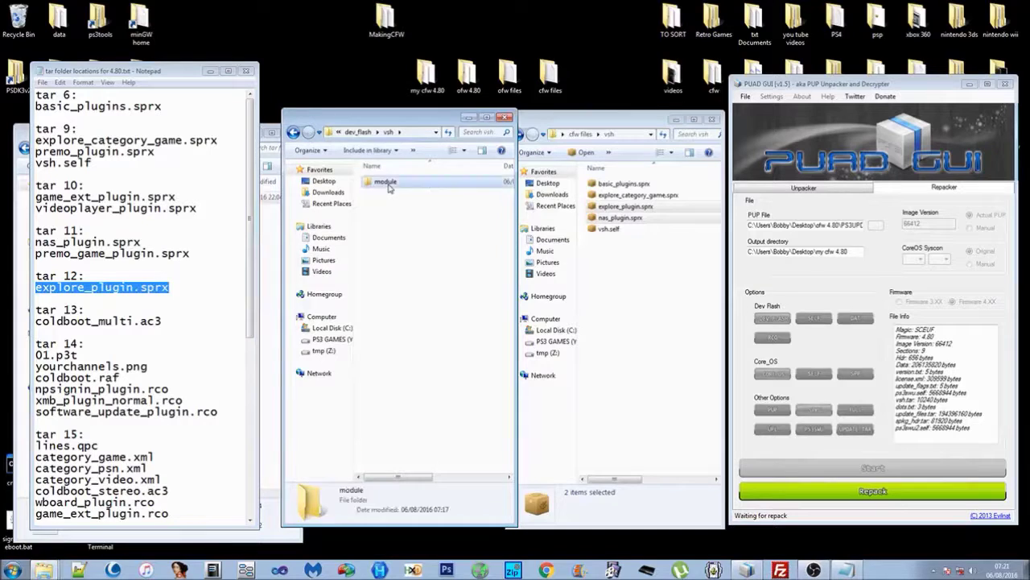
double_click(388, 184)
Step: Replace nas_plugin.sprx in the dev_flash_011 module folder with the copy from the cfw files vsh folder, and return to update_files
left_click(619, 218)
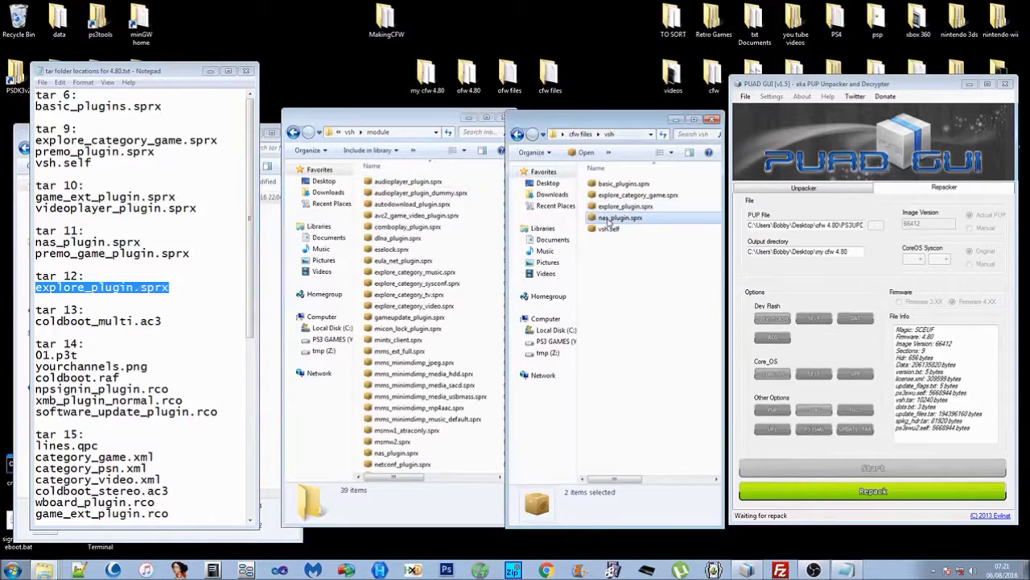
right_click(612, 217)
left_click(635, 473)
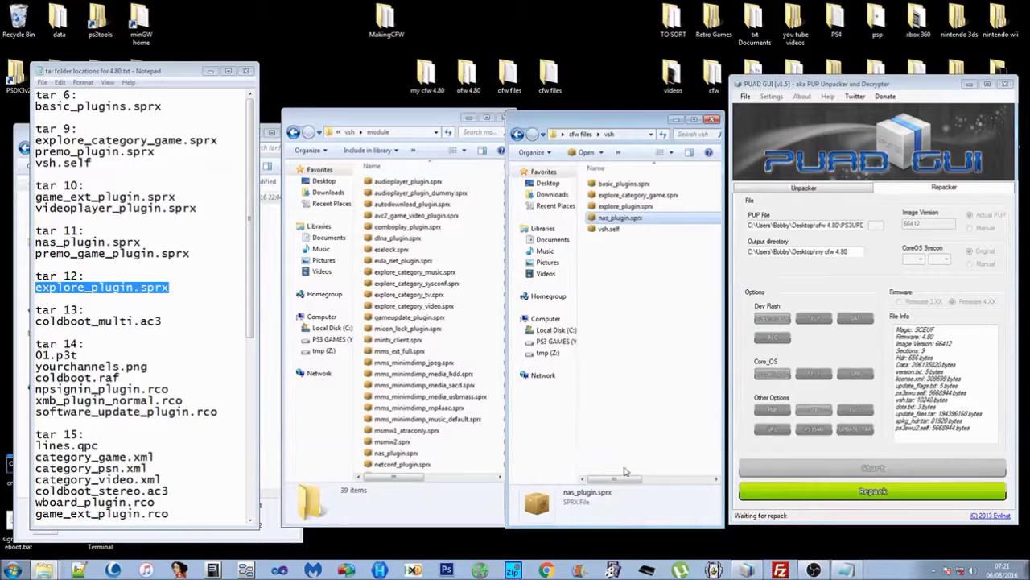
right_click(362, 226)
left_click(393, 295)
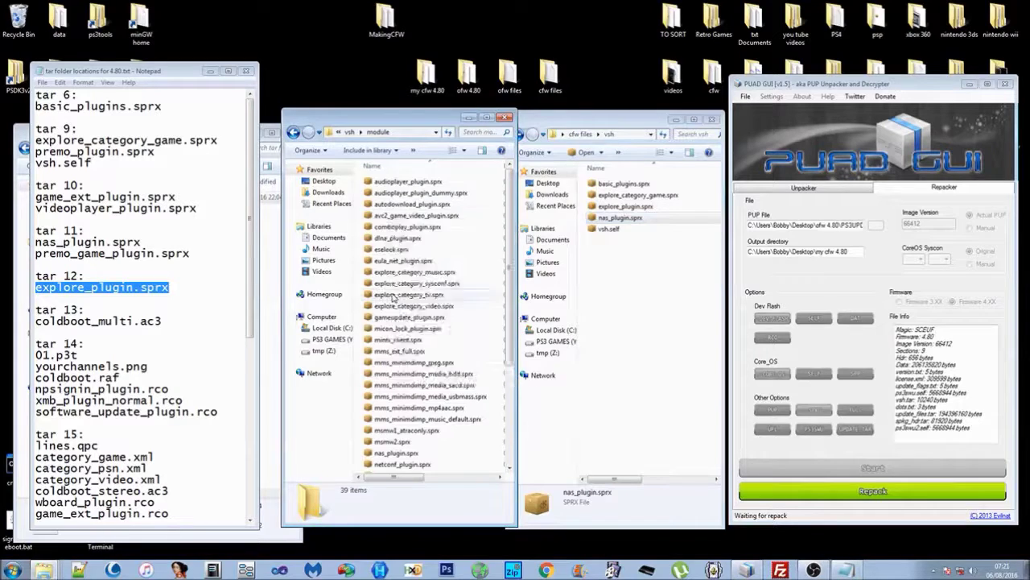
left_click(455, 231)
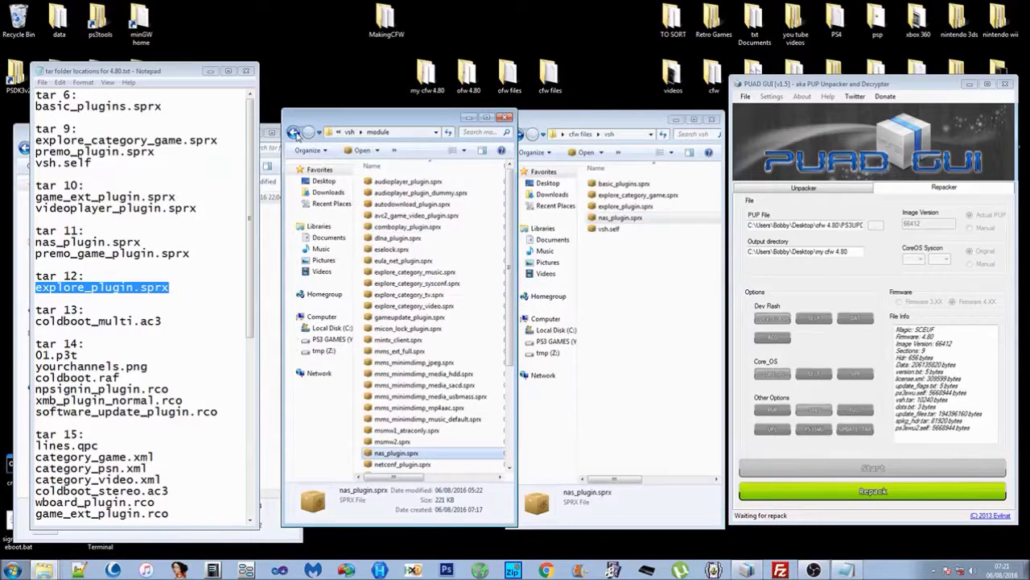
left_click(295, 133)
left_click(295, 132)
left_click(295, 133)
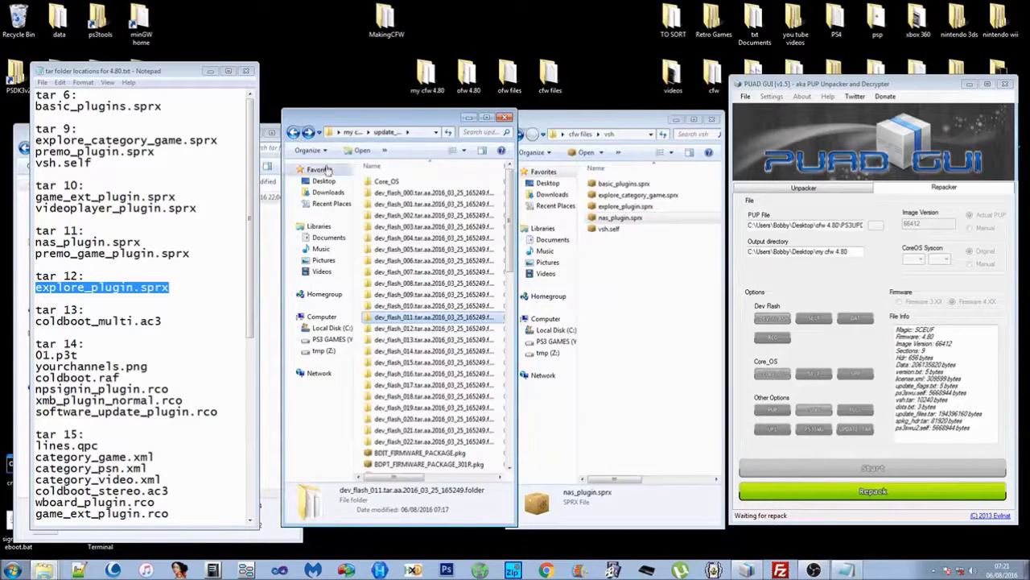
Step: Open the vsh module folder inside dev_flash_012 in update_files
double_click(412, 330)
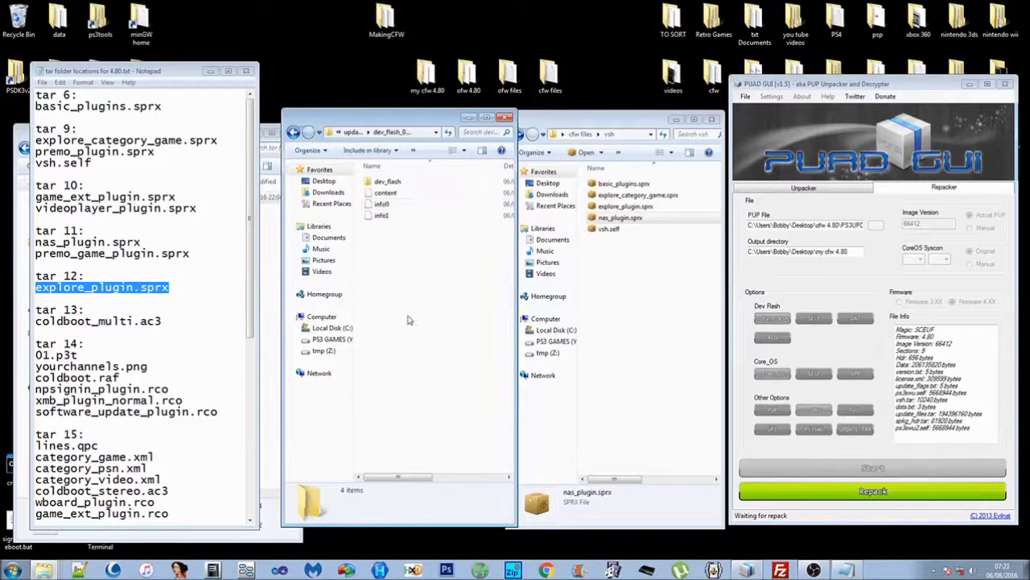
double_click(382, 183)
double_click(382, 185)
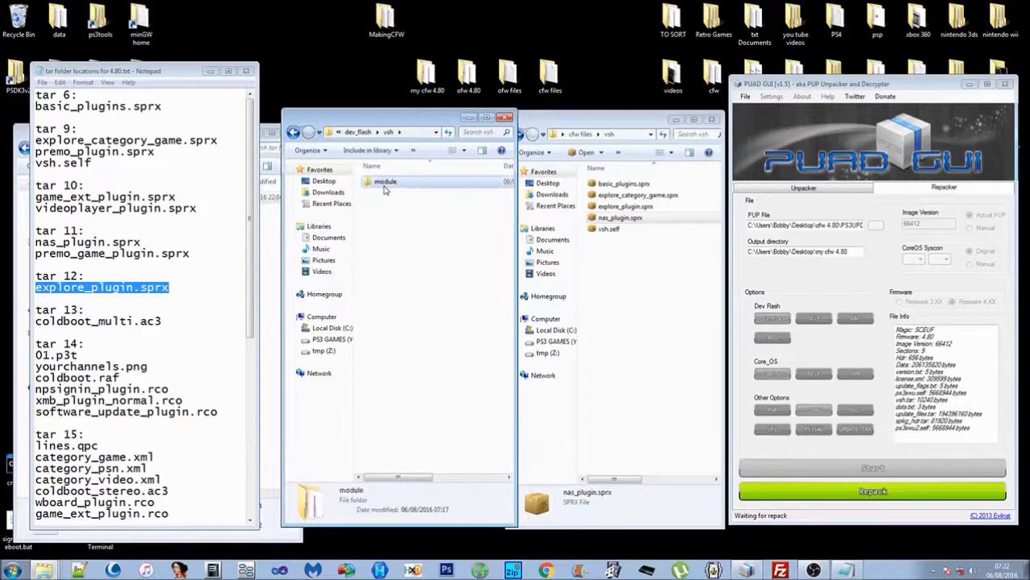
double_click(380, 183)
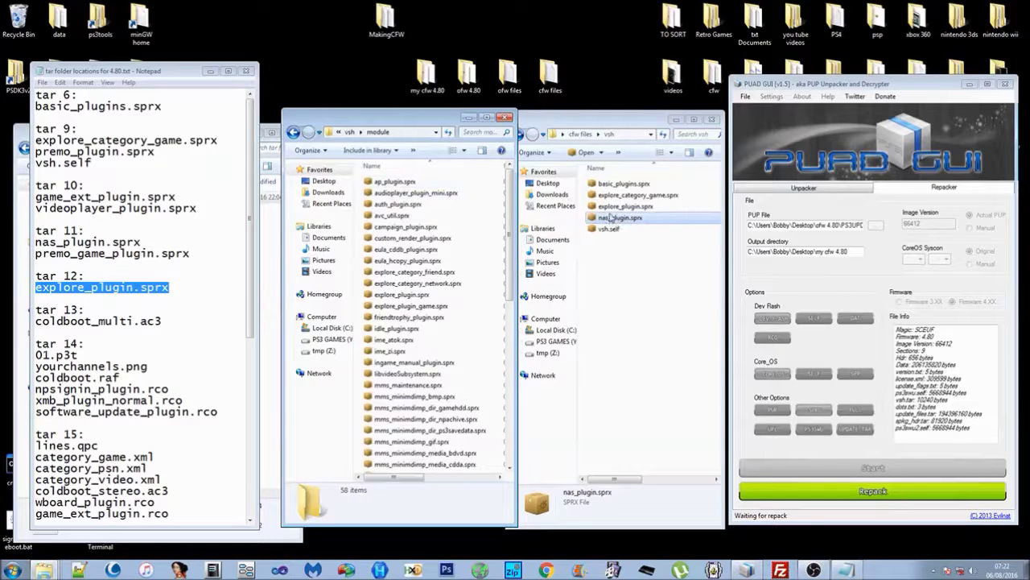
Step: Replace explore_plugin.sprx in the dev_flash_012 module folder with the copy from the cfw files vsh folder
left_click(613, 207)
right_click(613, 208)
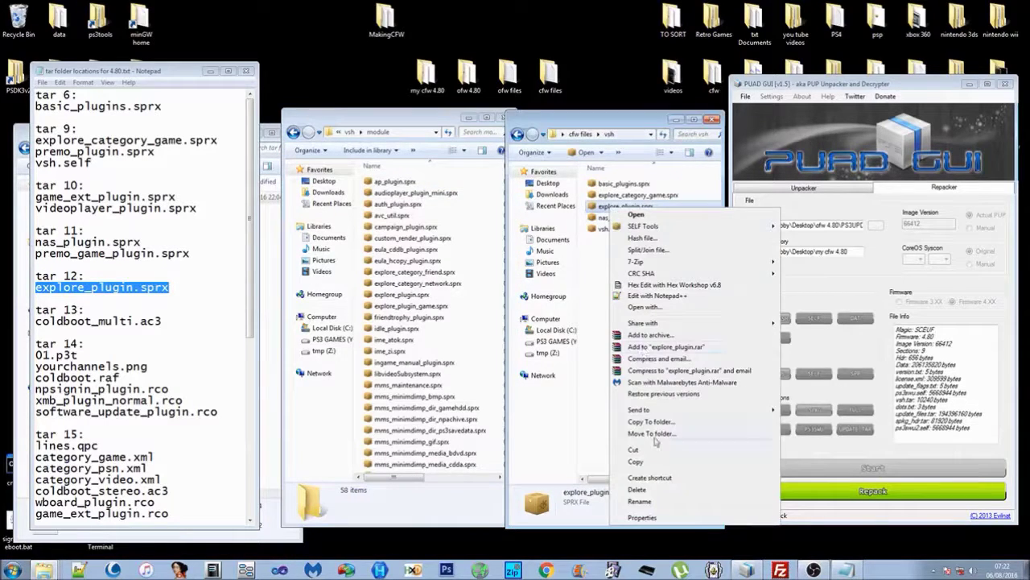
left_click(650, 462)
right_click(368, 235)
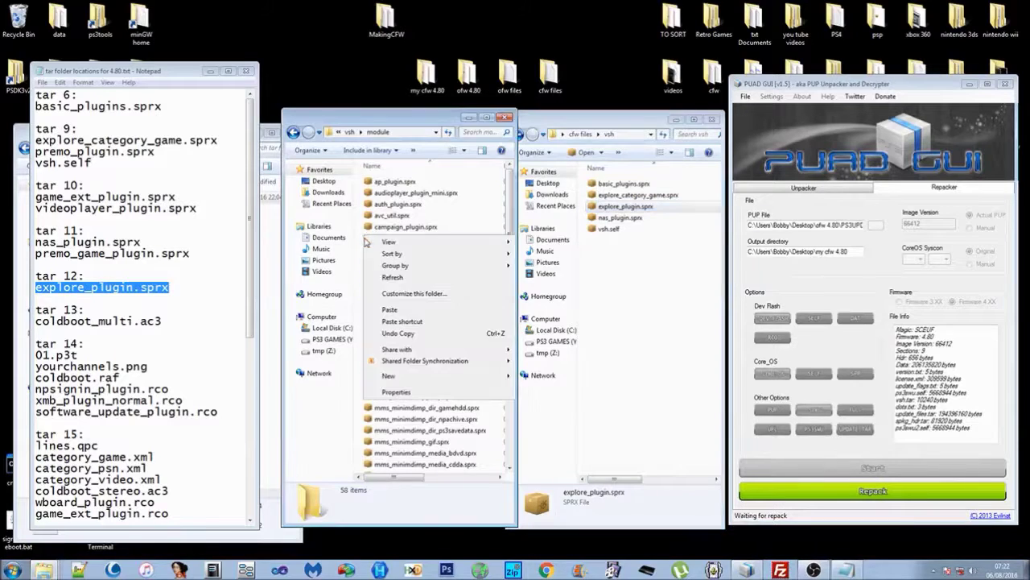
left_click(394, 314)
left_click(449, 211)
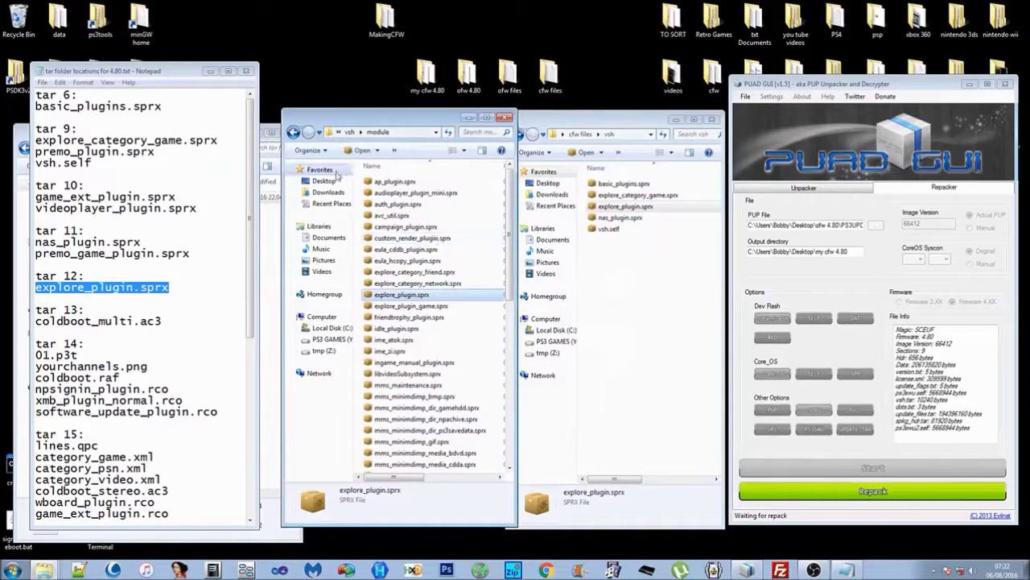
Step: Return to the my cfw 4.80 and MakingCFW folders, closing the tar locations list and the cfw files window
left_click(294, 132)
left_click(293, 132)
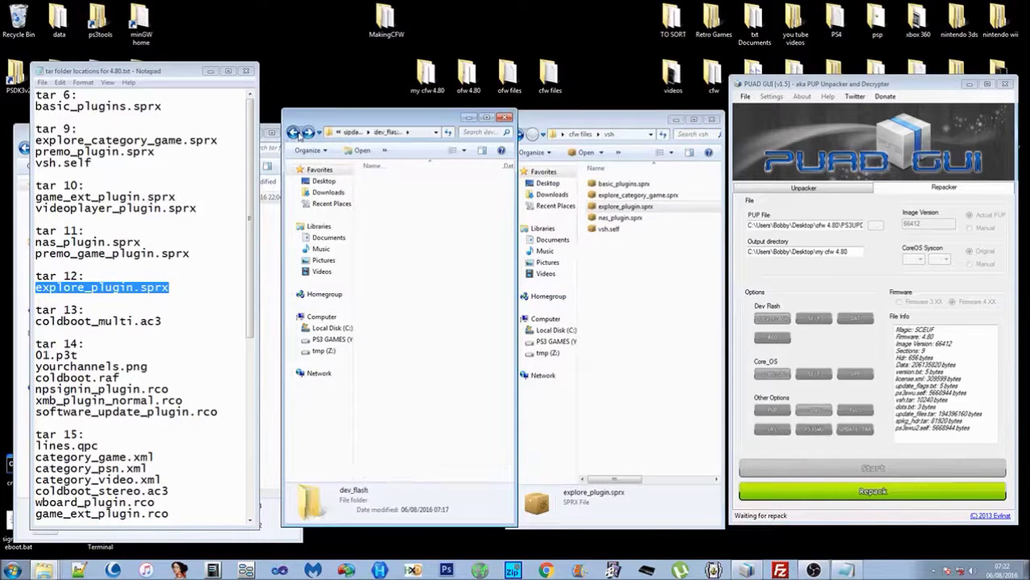
left_click(294, 132)
left_click(247, 71)
left_click(293, 132)
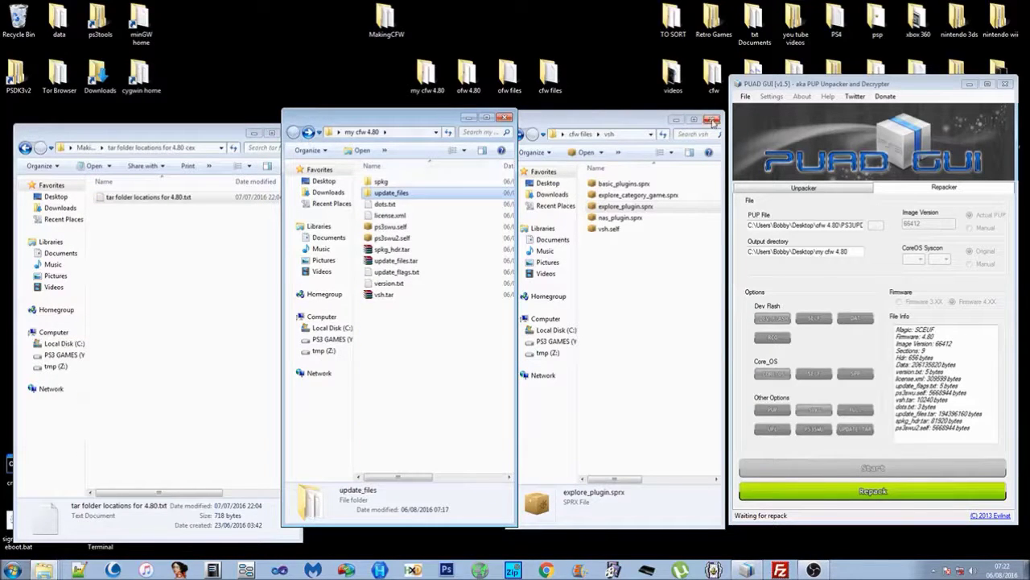
left_click(25, 147)
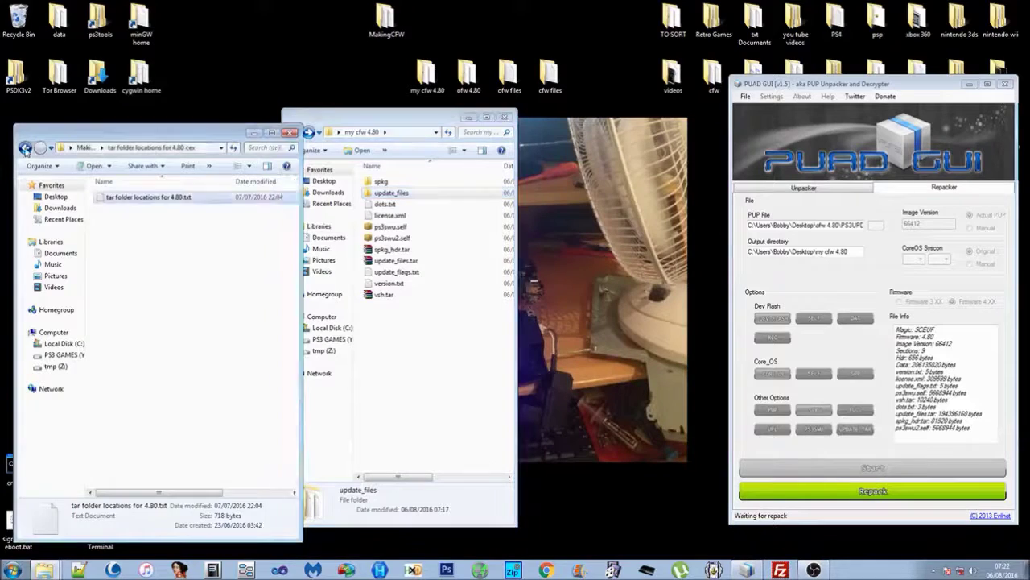
Step: Check the update_files folder in my cfw 4.80 and repack the modified firmware into a new PUP with PUAD GUI
left_click_drag(366, 121, 443, 122)
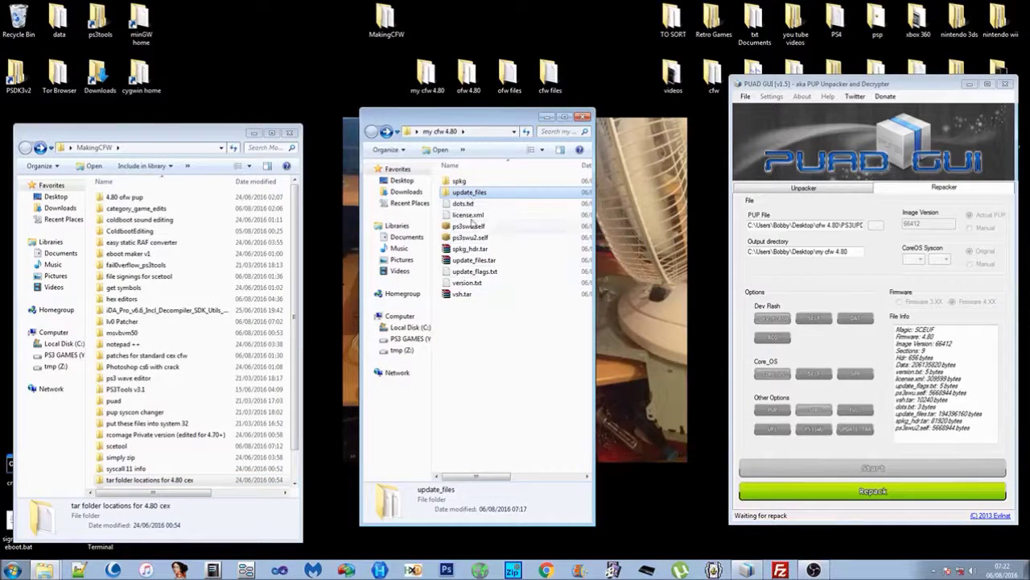
double_click(467, 194)
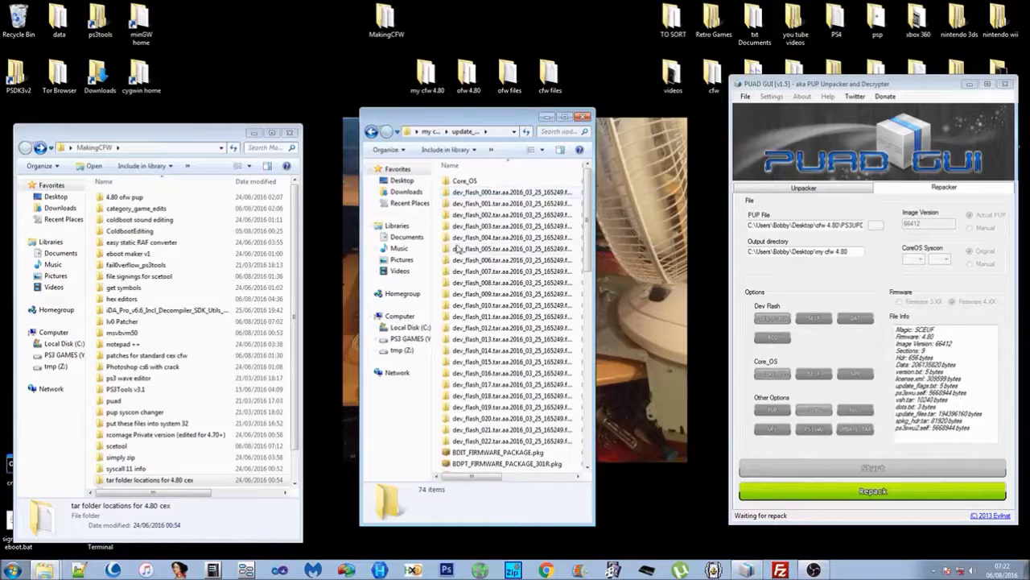
left_click(371, 132)
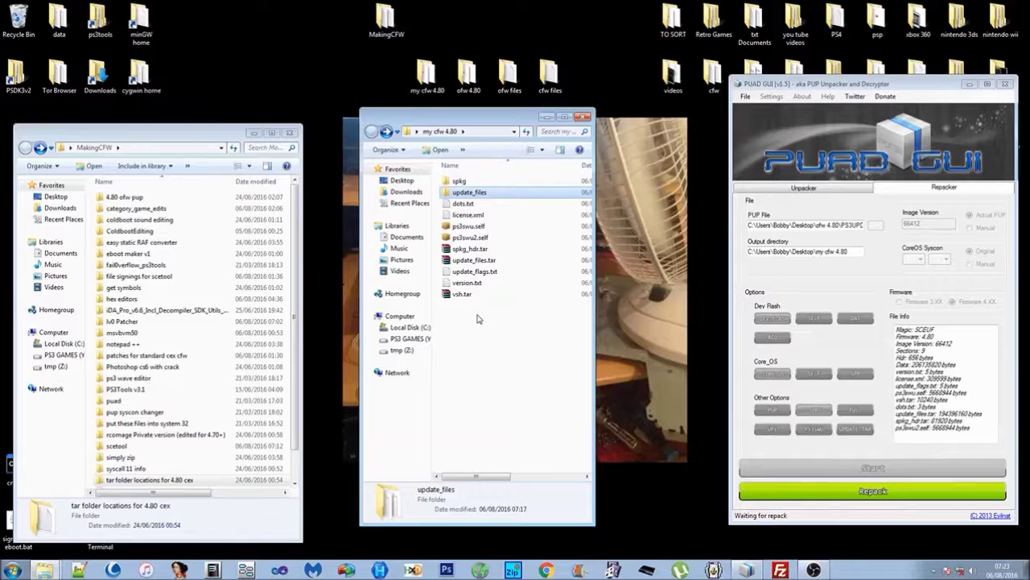
left_click(863, 492)
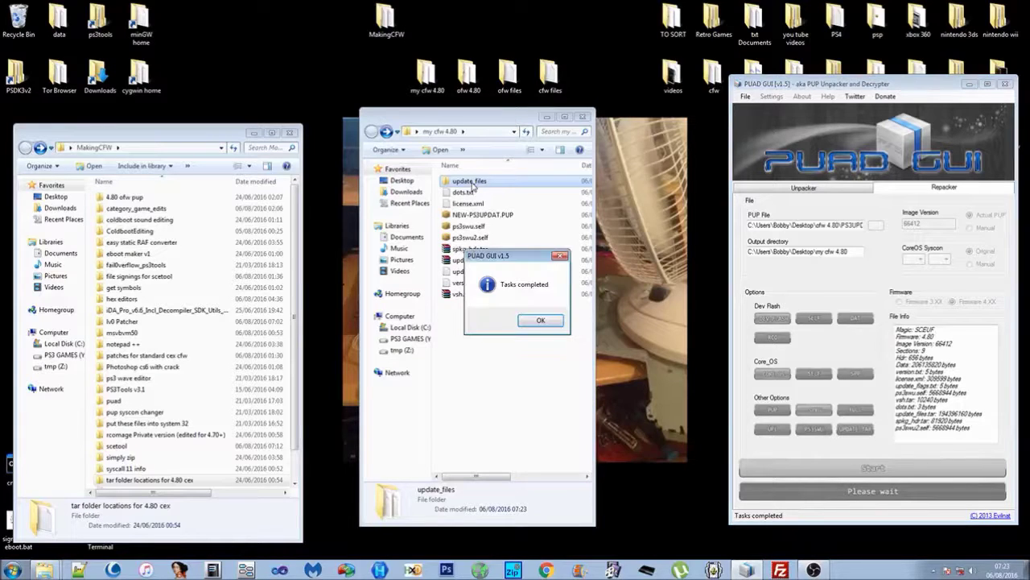
left_click(540, 319)
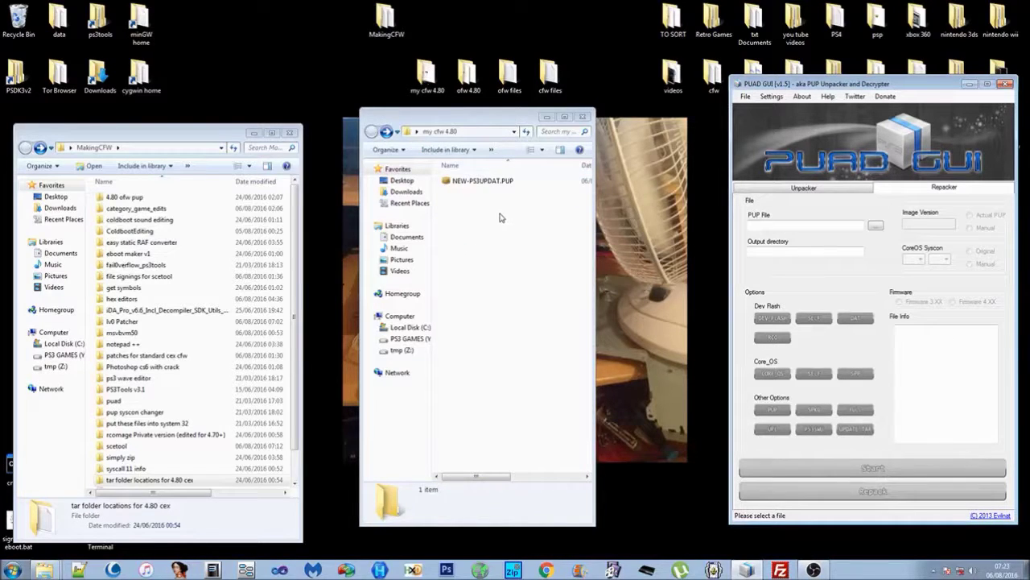
Step: Rename NEW-PS3UPDAT.PUP in the my cfw 4.80 folder as PS3UPDAT.PUP
left_click(461, 184)
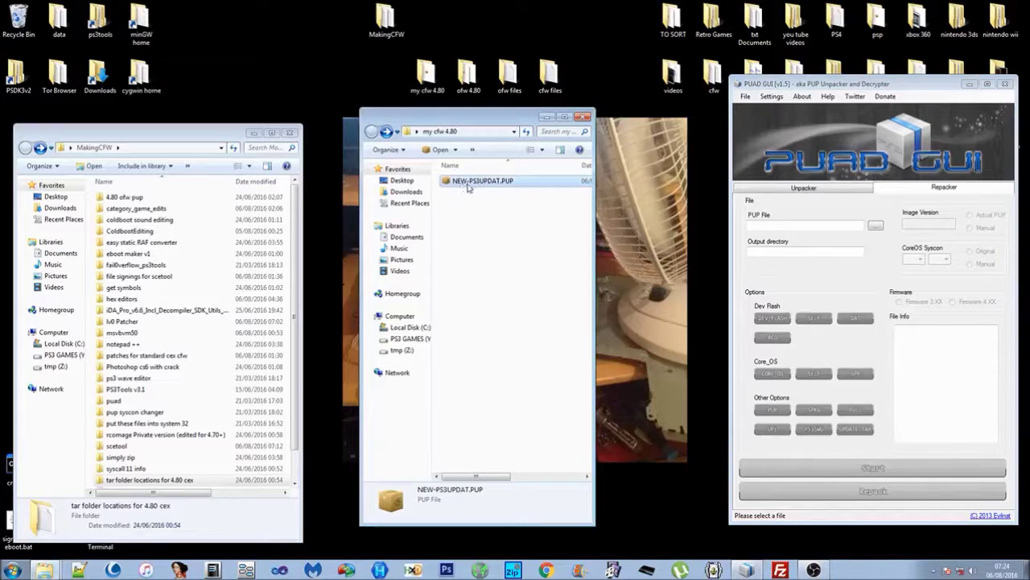
left_click(471, 182)
left_click(470, 181)
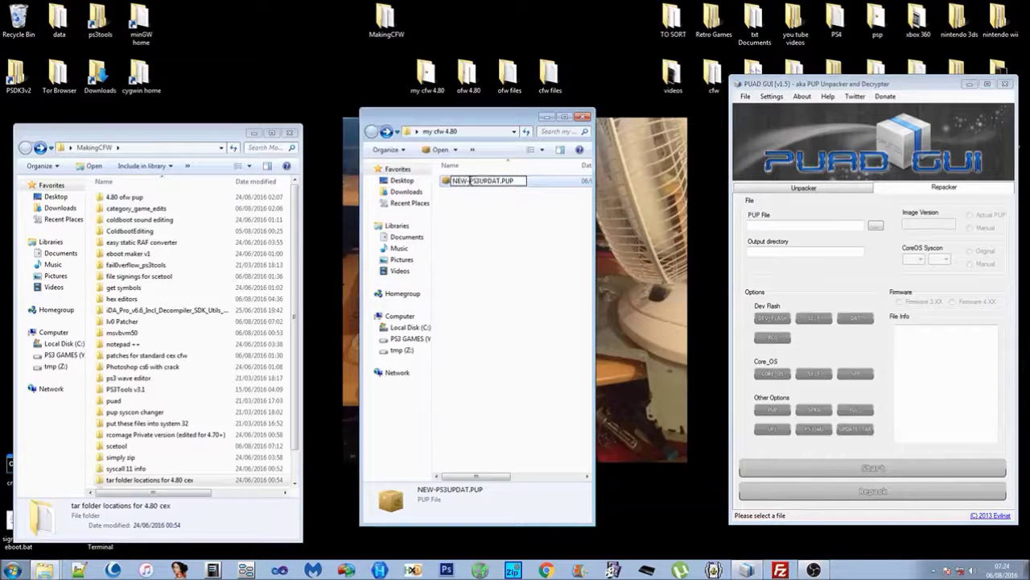
key("BackSpace")
key("BackSpace")
key("BackSpace")
key("BackSpace")
left_click(477, 226)
left_click(475, 181)
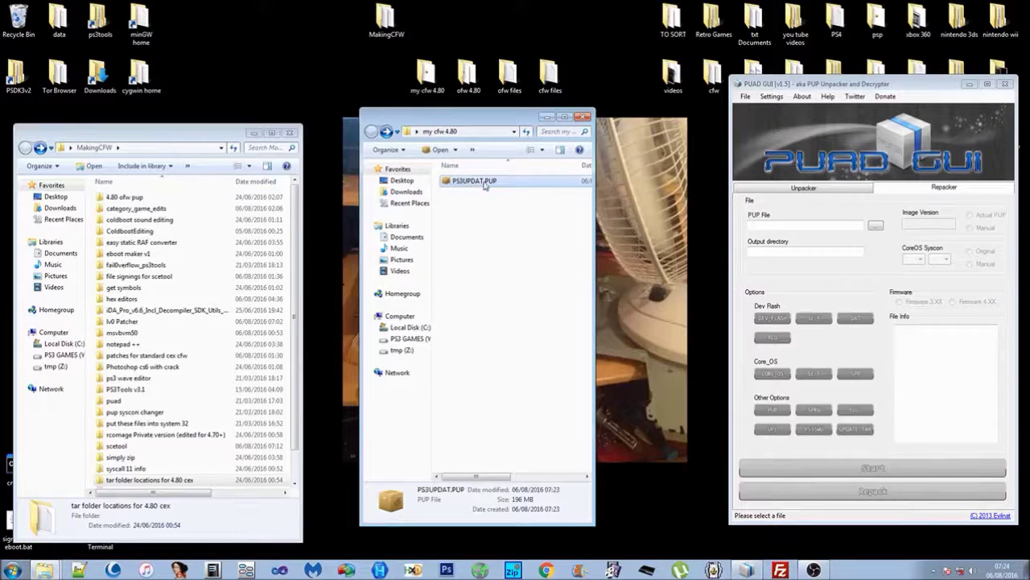